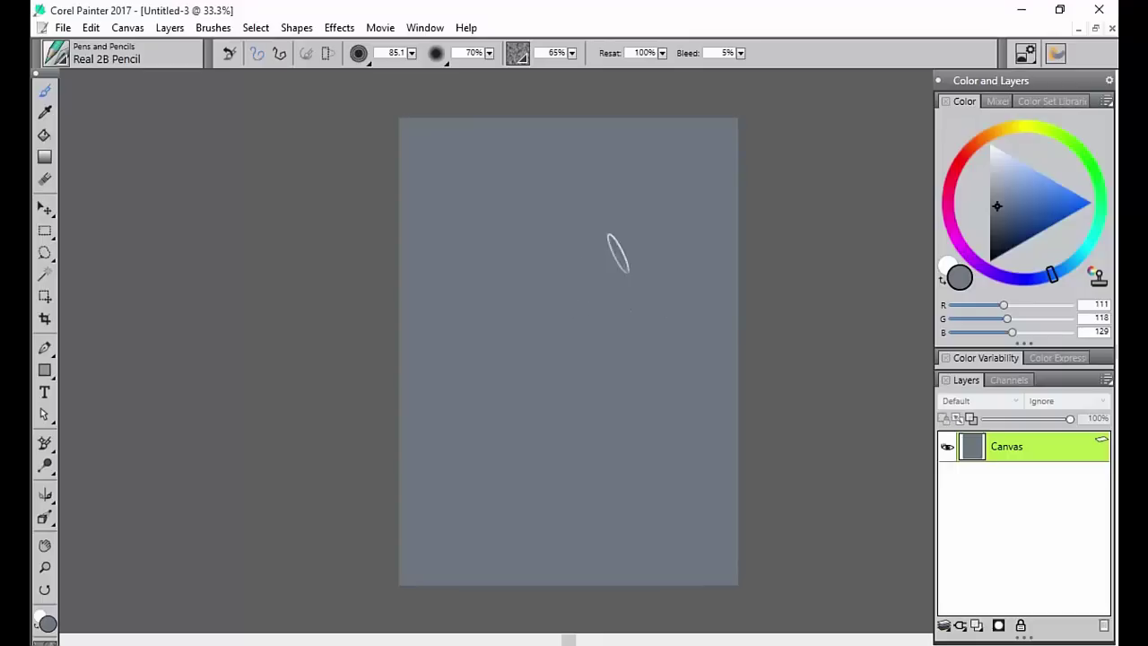
Choose a dark blue-grey (RGB 34, 38, 44) and scribble broad and thin test strokes on the canvas with the Real 2B Pencil.
{"action": "left_click", "coordinate": [993, 243]}
{"action": "left_click_drag", "start_coordinate": [587, 284], "coordinate": [518, 389]}
{"action": "left_click_drag", "start_coordinate": [546, 368], "coordinate": [556, 425]}
{"action": "left_click_drag", "start_coordinate": [583, 382], "coordinate": [592, 437]}
{"action": "mouse_move", "coordinate": [622, 257]}
{"action": "left_mouse_down"}
{"action": "mouse_move", "coordinate": [637, 302]}
{"action": "mouse_move", "coordinate": [589, 219]}
{"action": "left_mouse_up"}
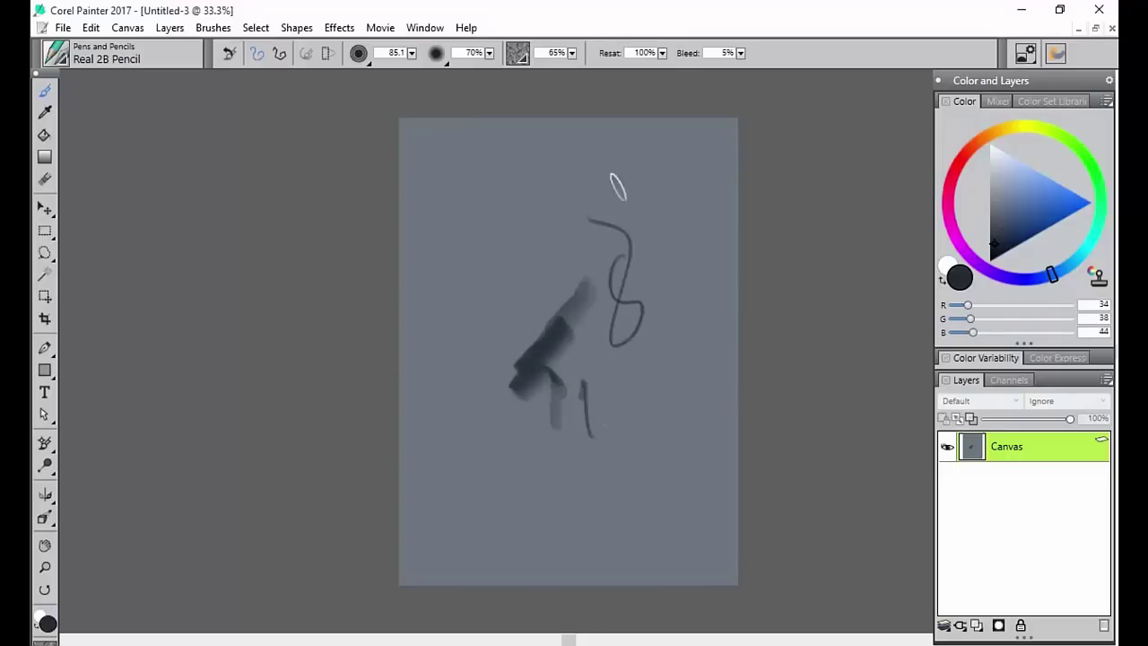
{"action": "left_click_drag", "start_coordinate": [614, 181], "coordinate": [544, 316]}
{"action": "left_click_drag", "start_coordinate": [652, 296], "coordinate": [632, 433]}
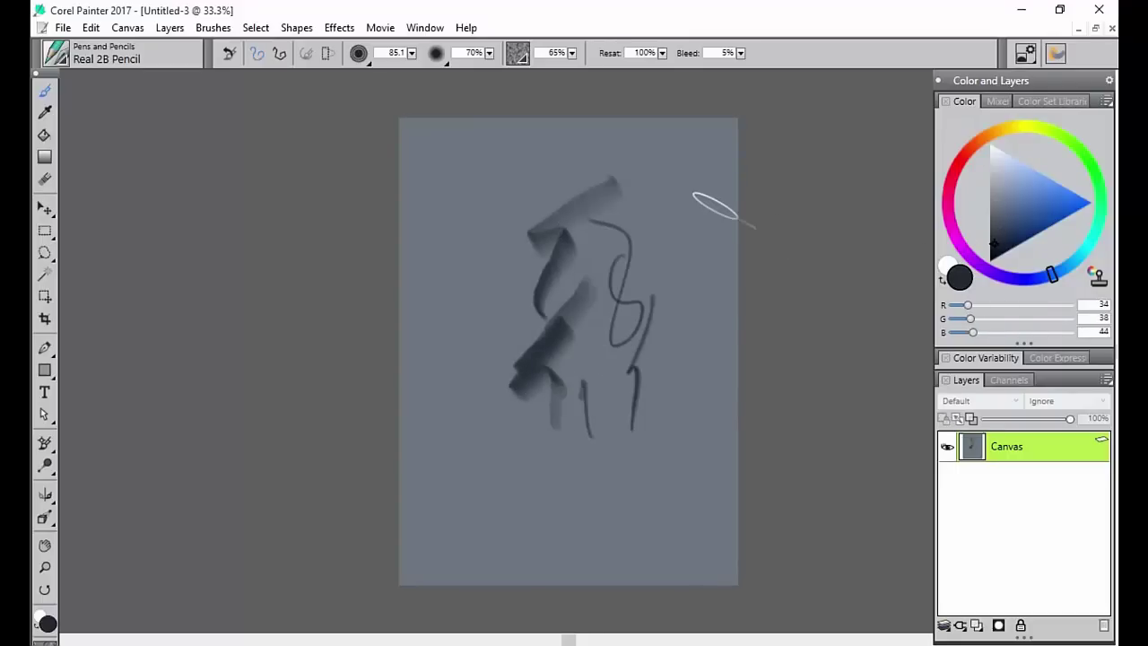
Undo all the pencil test strokes on the canvas.
{"action": "key", "text": "ctrl+z"}
{"action": "key", "text": "ctrl+z"}
{"action": "key", "text": "ctrl+z"}
{"action": "key", "text": "ctrl+z"}
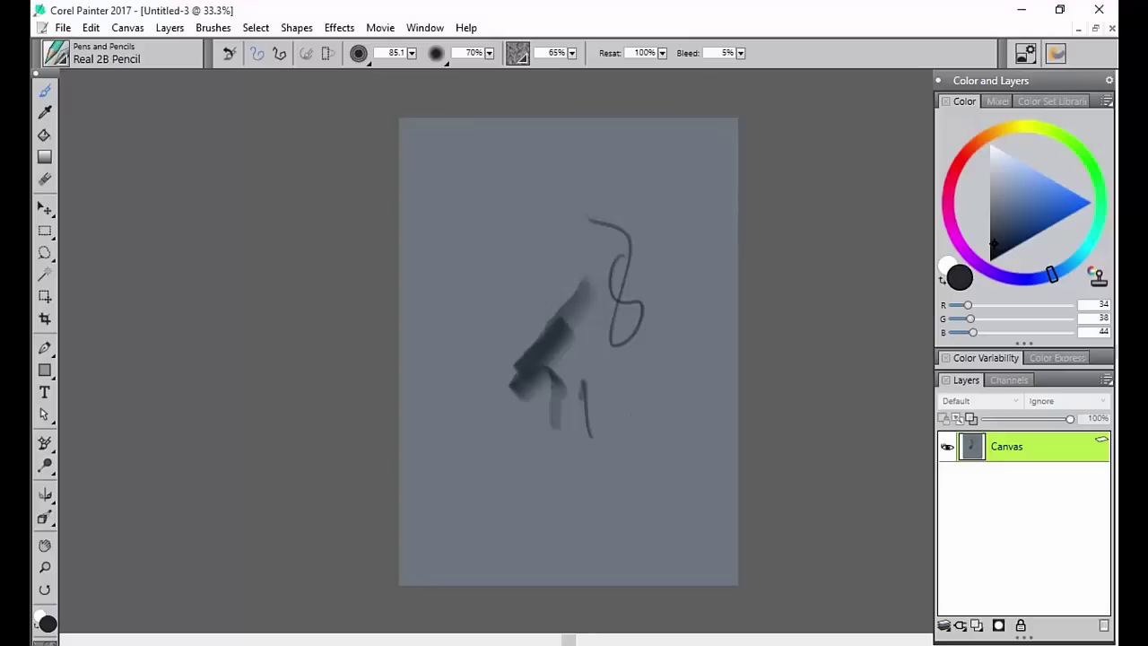
{"action": "key", "text": "ctrl+z"}
{"action": "key", "text": "ctrl+z"}
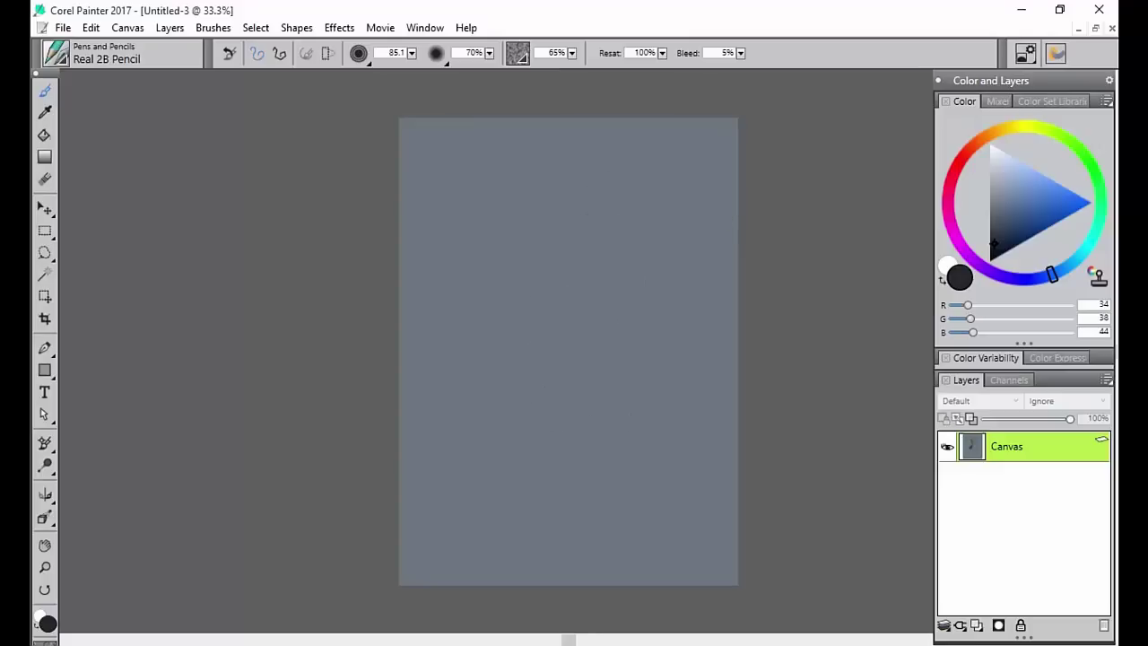
Browse the Painter 2017 brush categories and select the Sprinkle Airbrush from Airbrushes.
{"action": "left_click", "coordinate": [63, 60]}
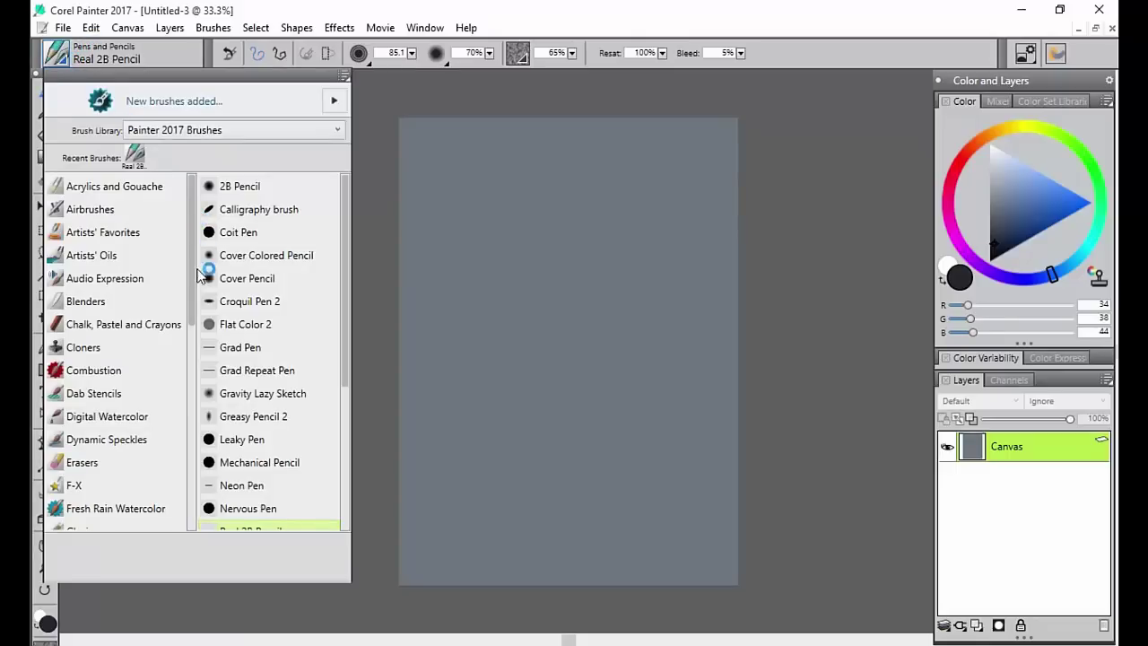
{"action": "scroll", "coordinate": [194, 288], "scroll_direction": "down", "scroll_amount": 7}
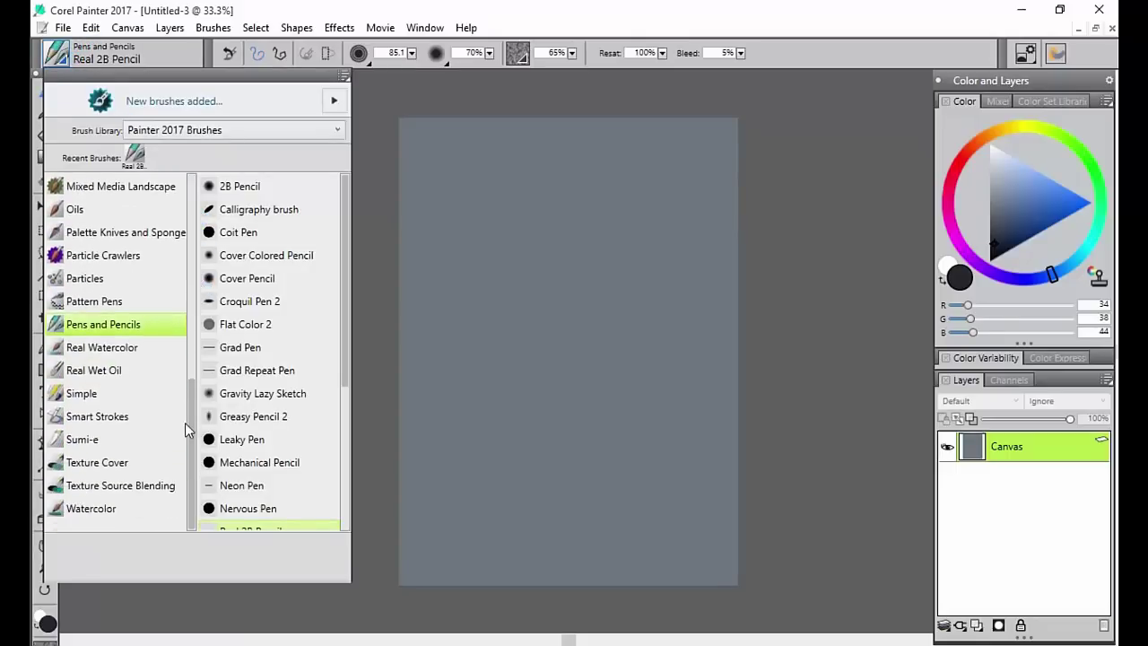
{"action": "scroll", "coordinate": [186, 346], "scroll_direction": "up", "scroll_amount": 2}
{"action": "left_click_drag", "start_coordinate": [186, 346], "coordinate": [189, 174]}
{"action": "scroll", "coordinate": [191, 240], "scroll_direction": "down", "scroll_amount": 3}
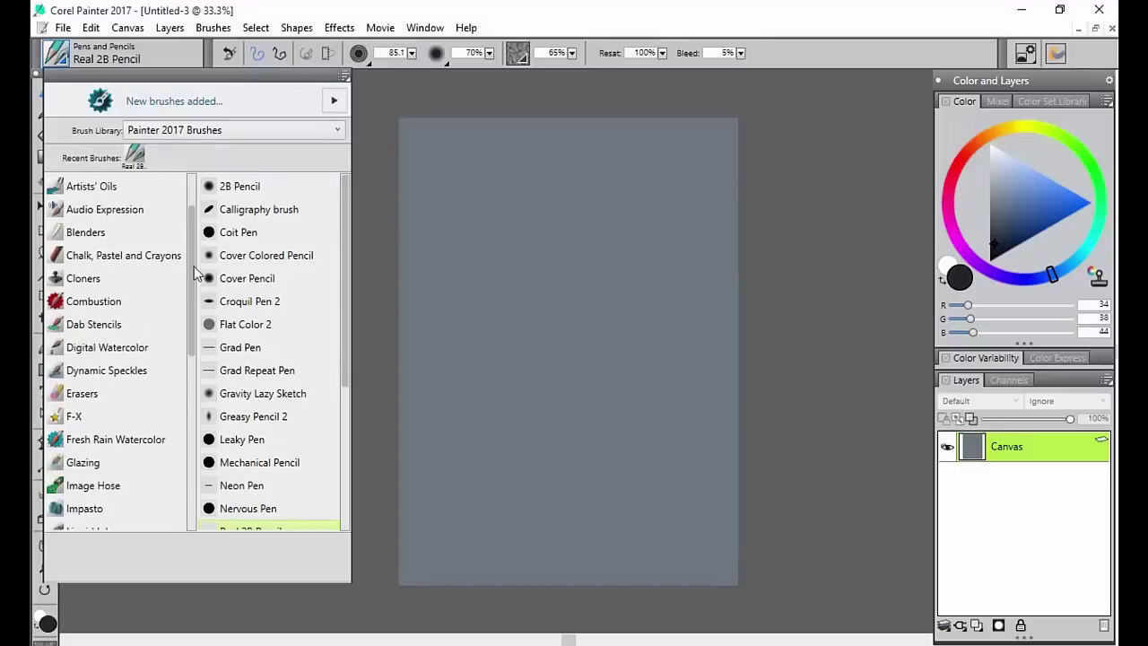
{"action": "scroll", "coordinate": [195, 214], "scroll_direction": "up", "scroll_amount": 3}
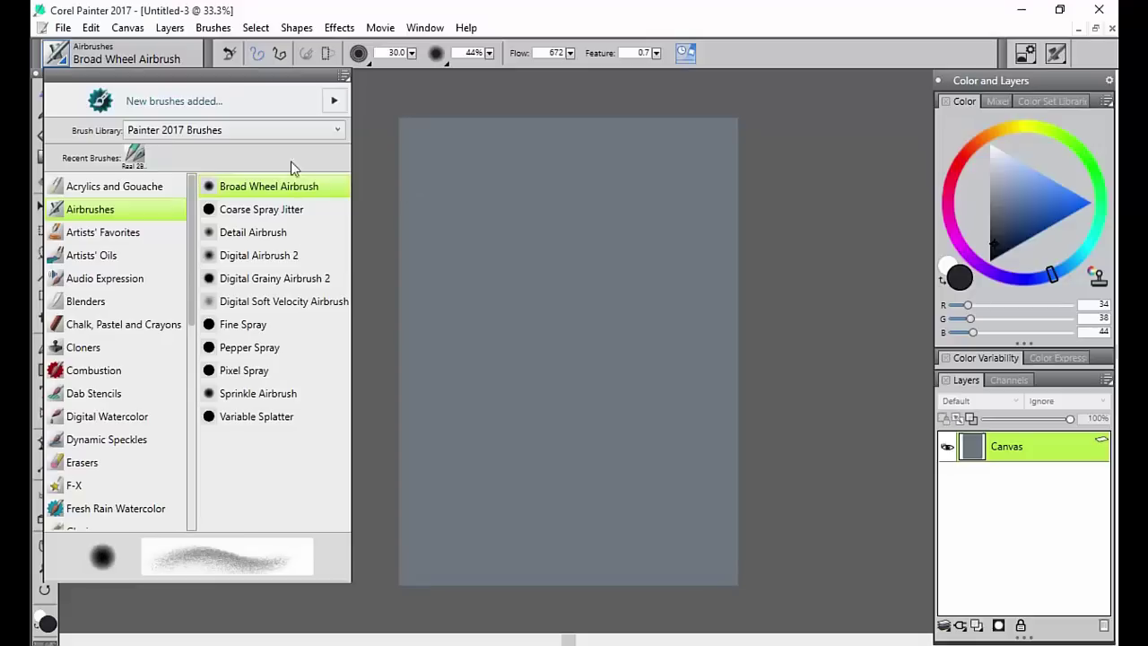
{"action": "left_click", "coordinate": [285, 393]}
Set the colour to a light cyan (RGB 171, 227, 235) and enlarge the airbrush to size 201.5.
{"action": "left_click", "coordinate": [1014, 167]}
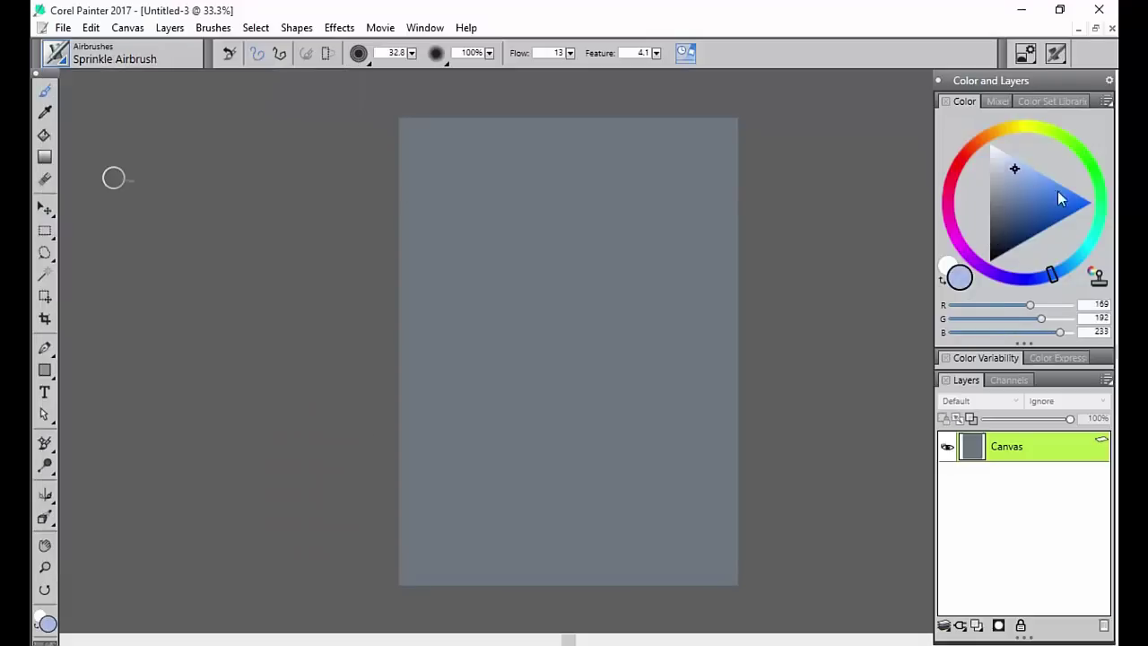
{"action": "left_click", "coordinate": [1084, 252]}
{"action": "key", "text": "]"}
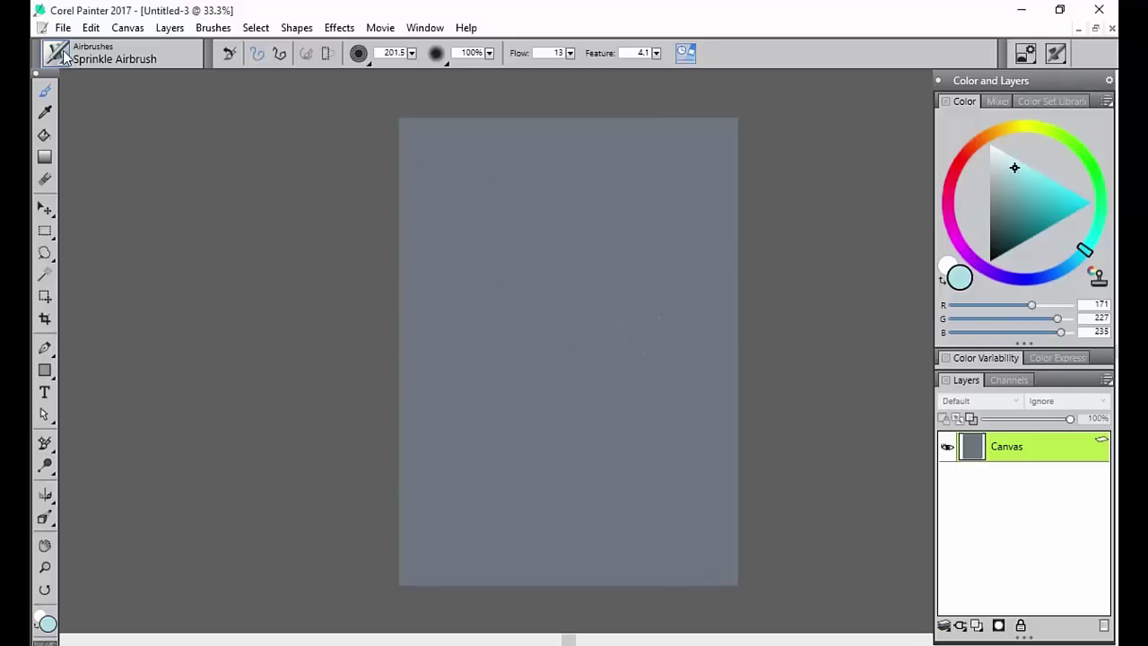
Create a custom palette from the Sprinkle Airbrush and add the Blender Bristle from Artists' Oils to it.
{"action": "mouse_move", "coordinate": [61, 57]}
{"action": "left_mouse_down"}
{"action": "mouse_move", "coordinate": [124, 131]}
{"action": "mouse_move", "coordinate": [123, 159]}
{"action": "left_mouse_up"}
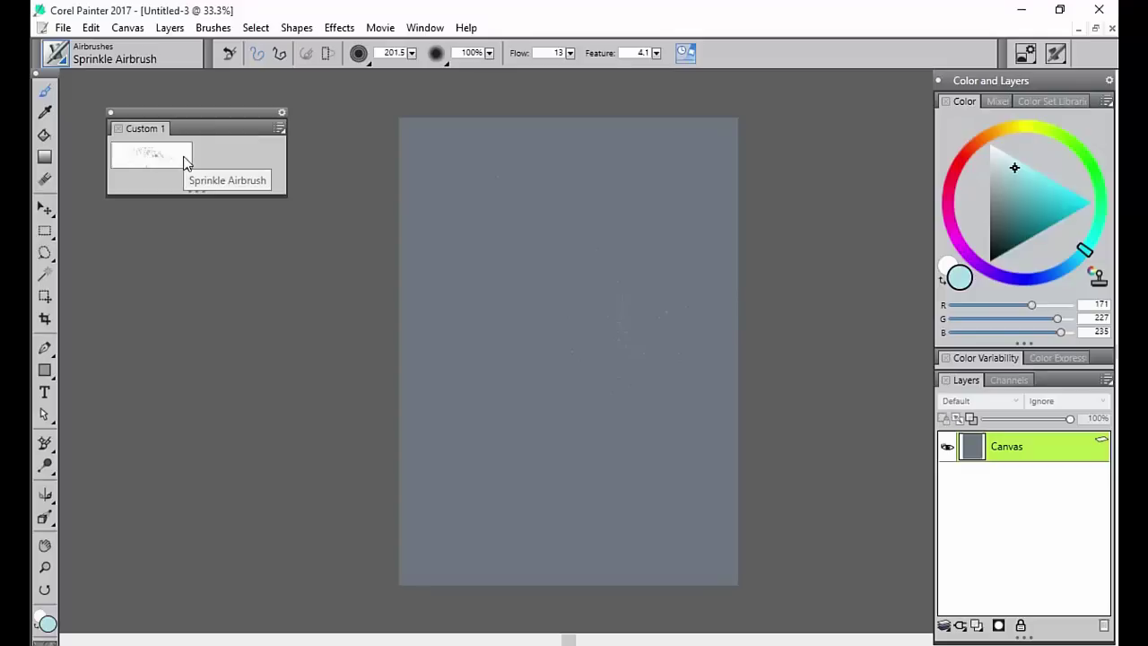
{"action": "left_click", "coordinate": [99, 52]}
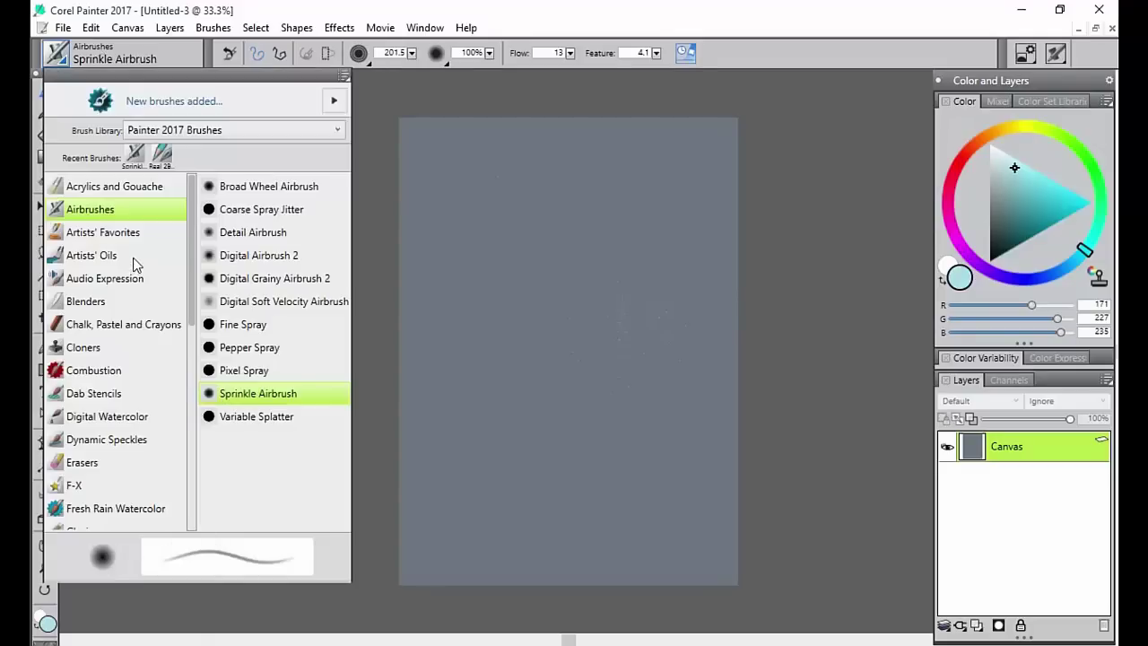
{"action": "left_click", "coordinate": [134, 257]}
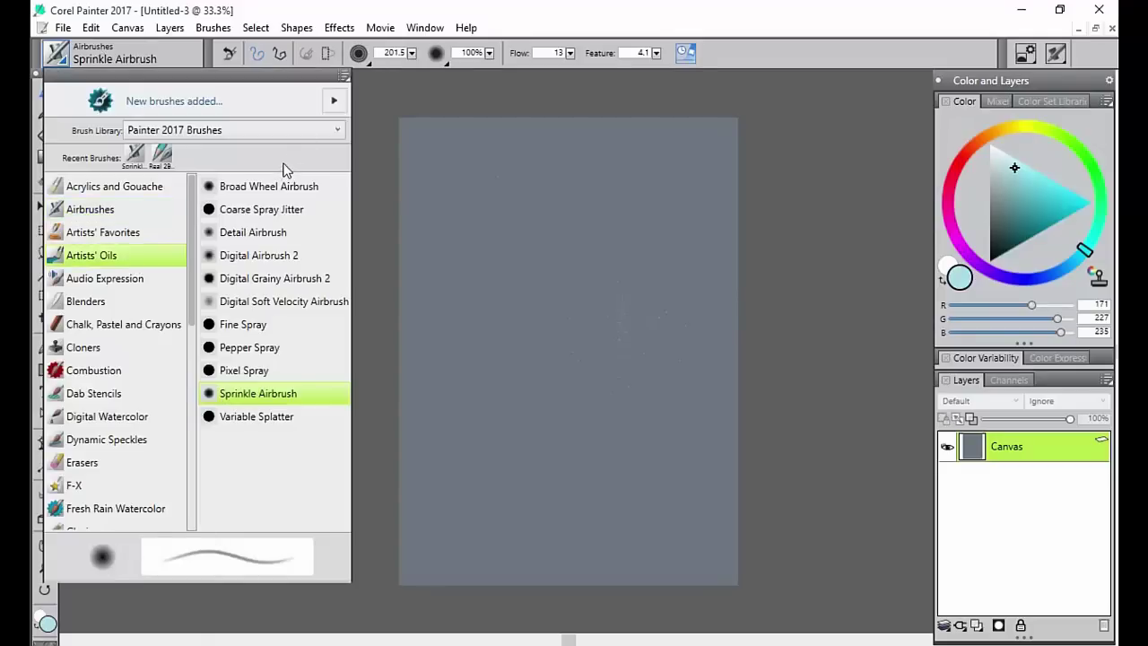
{"action": "left_click", "coordinate": [285, 189]}
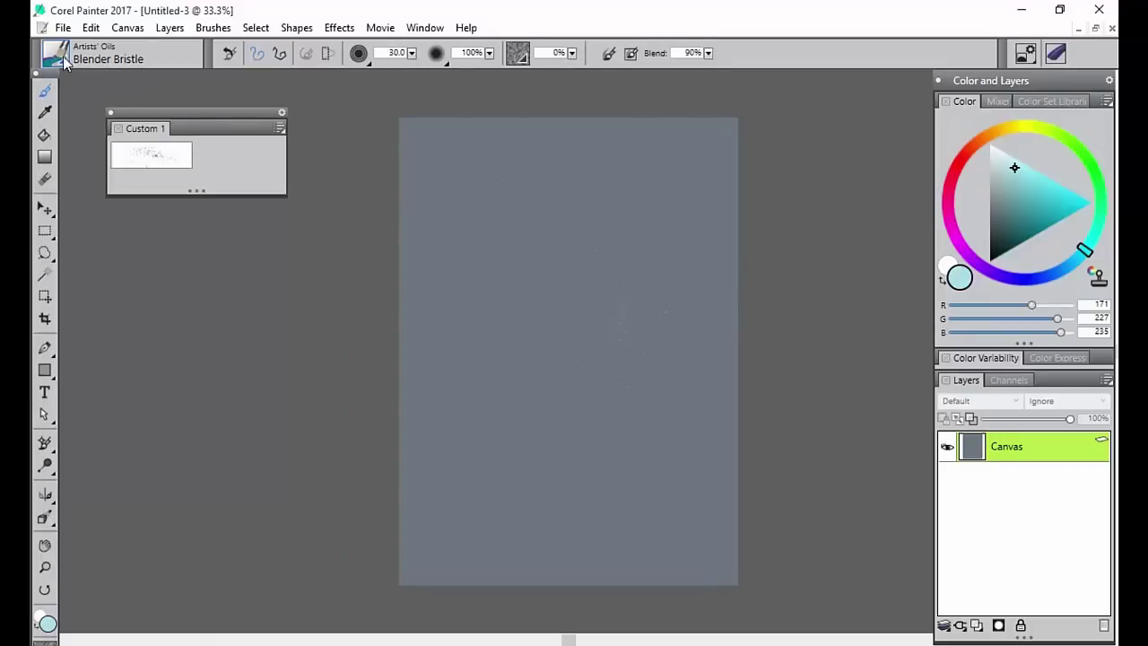
{"action": "mouse_move", "coordinate": [63, 60]}
{"action": "left_mouse_down"}
{"action": "mouse_move", "coordinate": [205, 152]}
{"action": "mouse_move", "coordinate": [220, 154]}
{"action": "mouse_move", "coordinate": [217, 144]}
{"action": "left_mouse_up"}
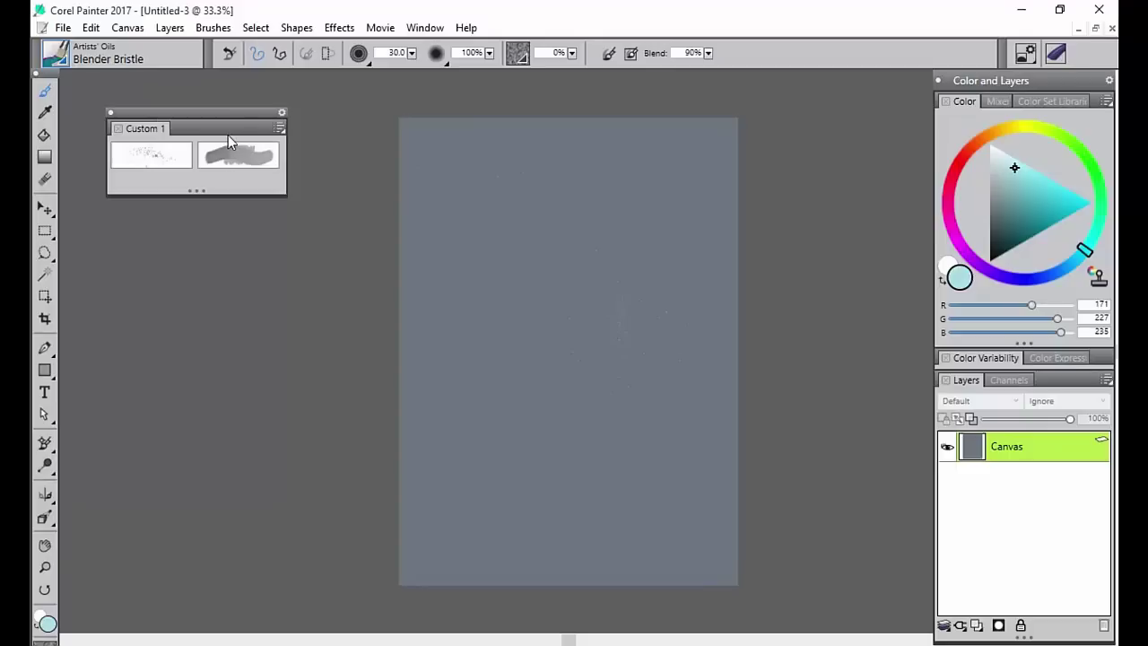
Stack the two brushes in a single column, narrow the custom palette, place it beside the toolbox and adjust its height.
{"action": "left_click_drag", "start_coordinate": [204, 192], "coordinate": [211, 248]}
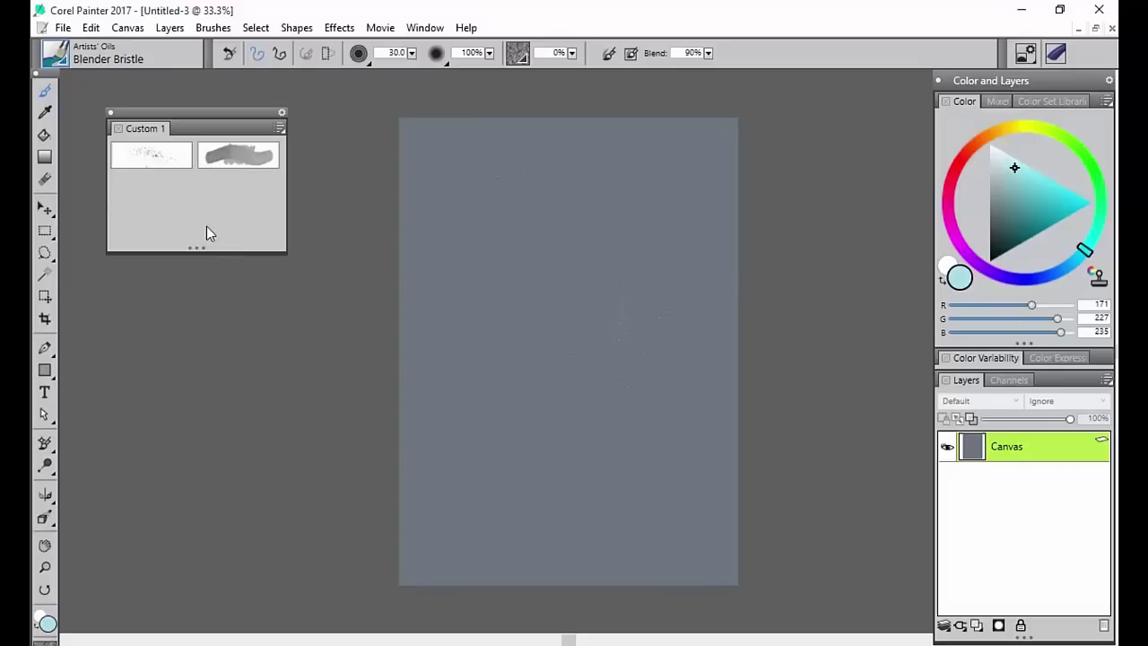
{"action": "left_click", "coordinate": [67, 58]}
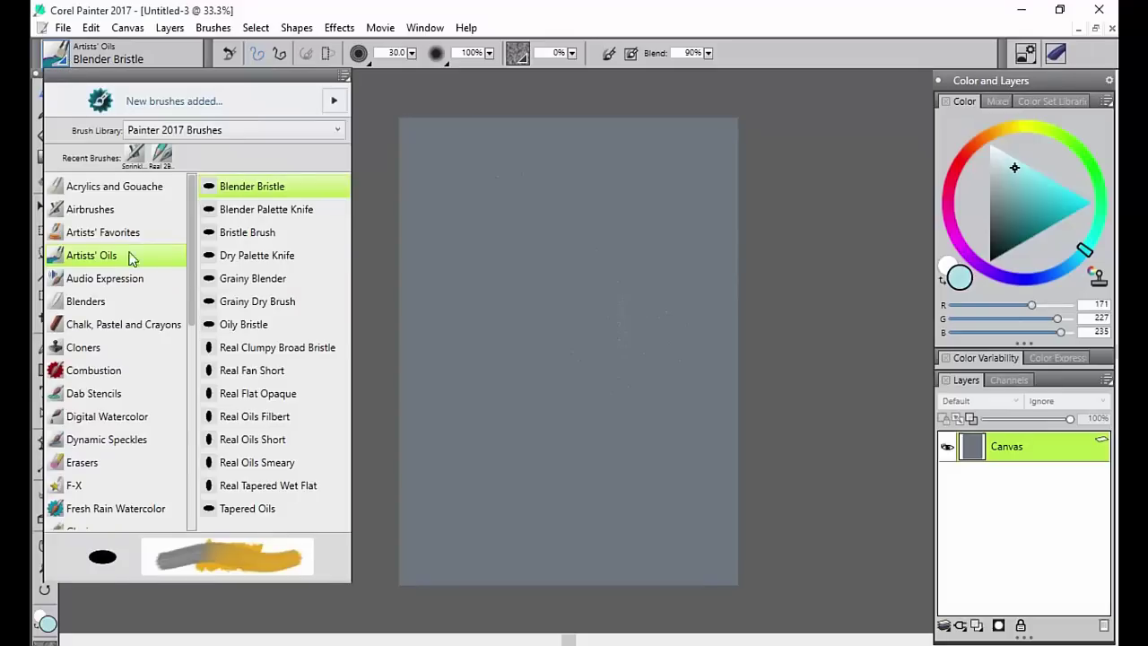
{"action": "mouse_move", "coordinate": [276, 332]}
{"action": "left_mouse_down"}
{"action": "mouse_move", "coordinate": [417, 89]}
{"action": "mouse_move", "coordinate": [203, 241]}
{"action": "mouse_move", "coordinate": [124, 191]}
{"action": "left_mouse_up"}
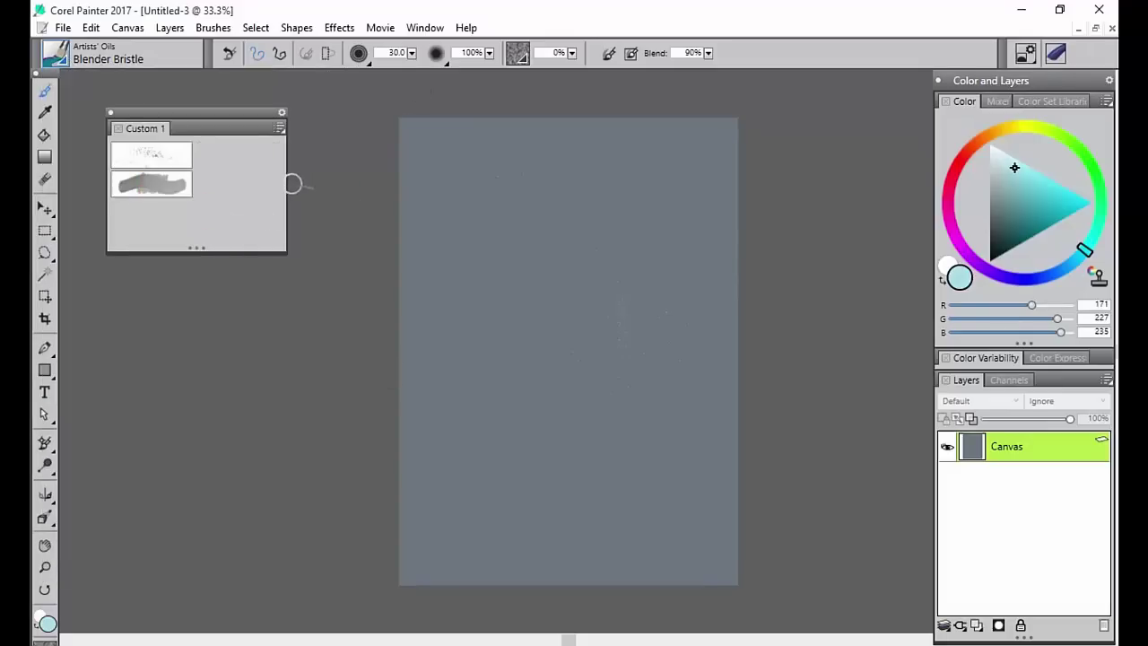
{"action": "left_click_drag", "start_coordinate": [285, 182], "coordinate": [197, 189]}
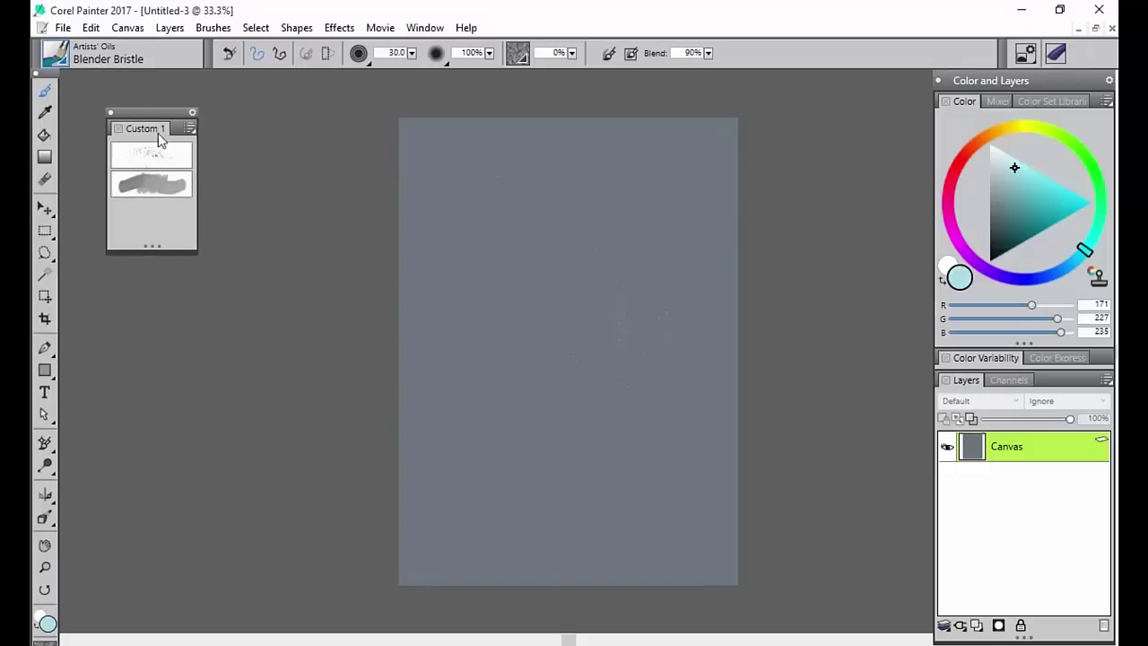
{"action": "left_click_drag", "start_coordinate": [158, 131], "coordinate": [112, 92]}
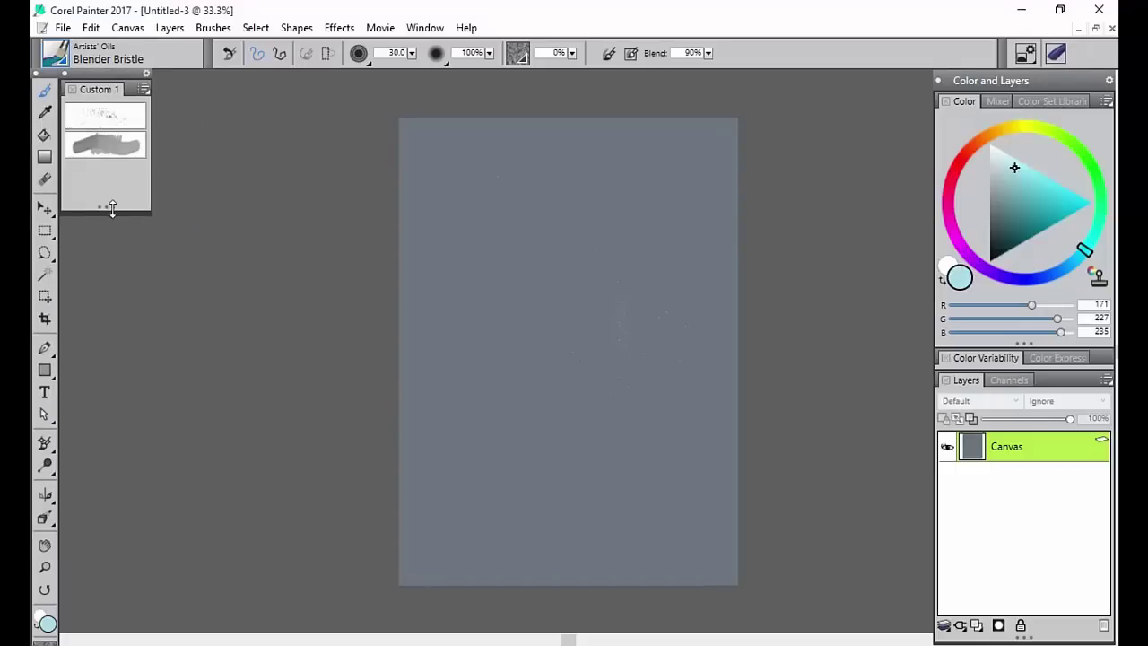
{"action": "mouse_move", "coordinate": [112, 208]}
{"action": "left_mouse_down"}
{"action": "mouse_move", "coordinate": [107, 379]}
{"action": "mouse_move", "coordinate": [107, 193]}
{"action": "left_mouse_up"}
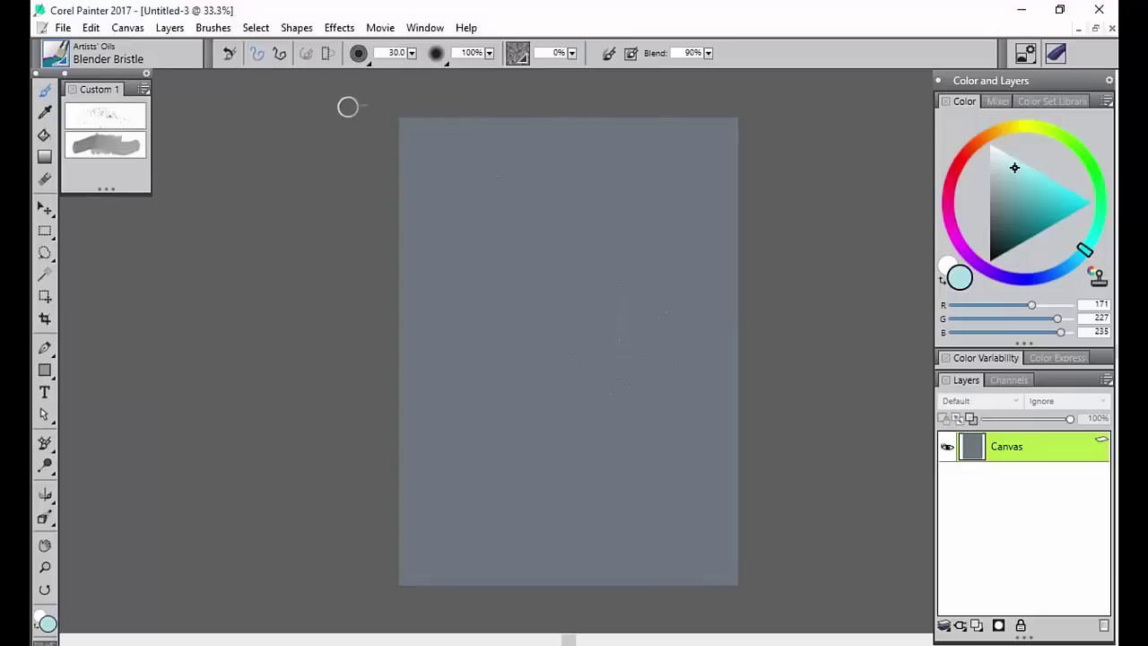
{"action": "left_click_drag", "start_coordinate": [115, 191], "coordinate": [113, 256]}
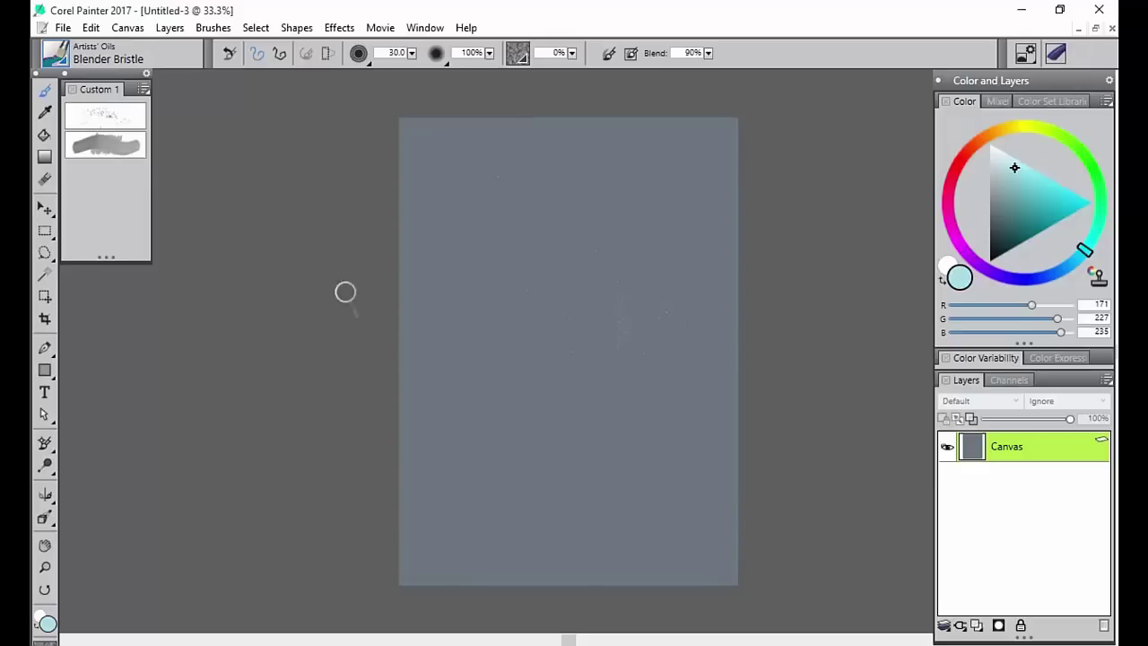
Magnify the canvas to 66.7% around the airbrush speckles and activate the Blender Bristle from the custom palette.
{"action": "left_click", "coordinate": [49, 566]}
{"action": "left_click", "coordinate": [563, 385]}
{"action": "left_click", "coordinate": [565, 386]}
{"action": "key", "text": "space"}
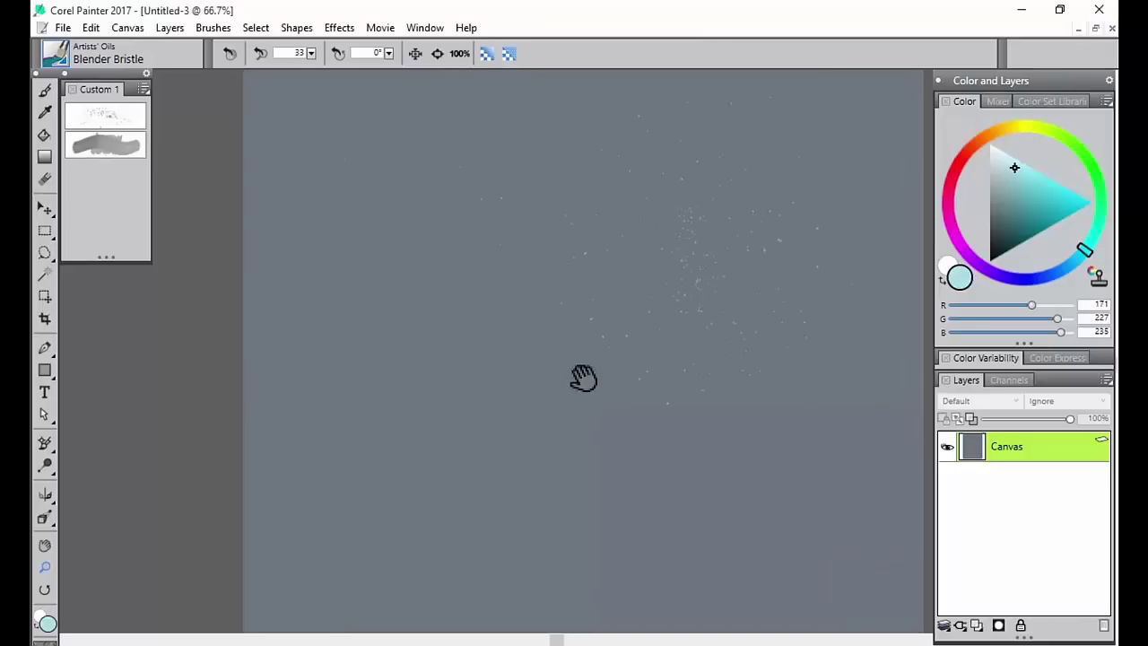
{"action": "left_click_drag", "start_coordinate": [582, 379], "coordinate": [512, 397]}
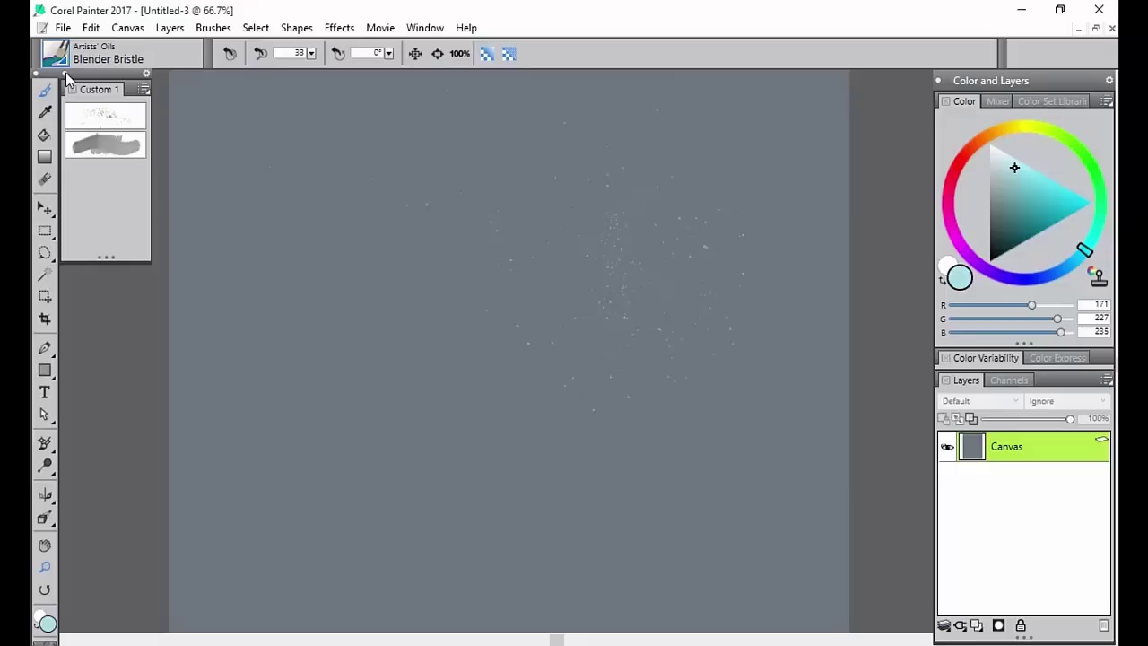
{"action": "left_click", "coordinate": [115, 141]}
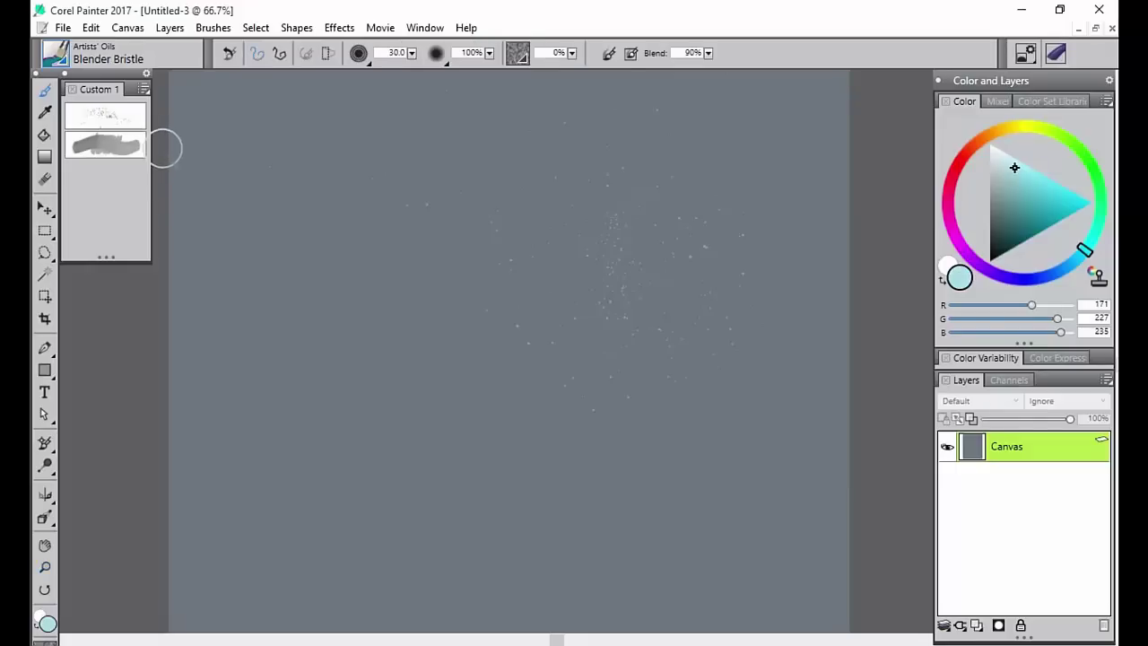
Calibrate pen pressure and velocity in the Brush Tracking preferences with sample strokes on the scratchpad, and accept the resulting settings.
{"action": "left_click", "coordinate": [93, 29]}
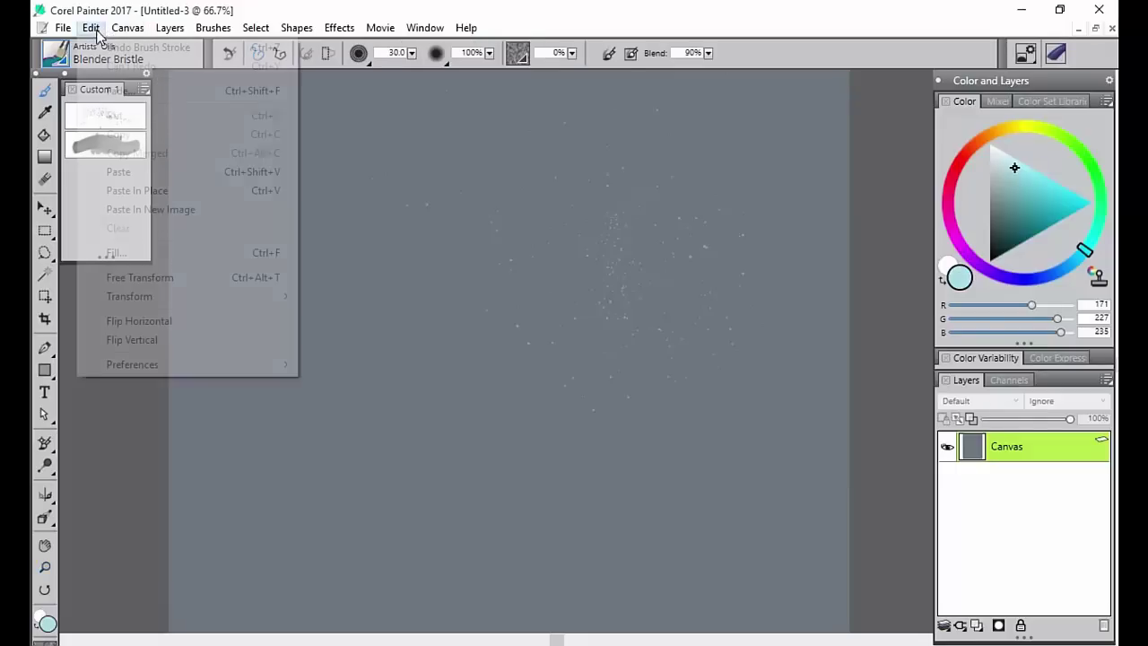
{"action": "mouse_move", "coordinate": [192, 364]}
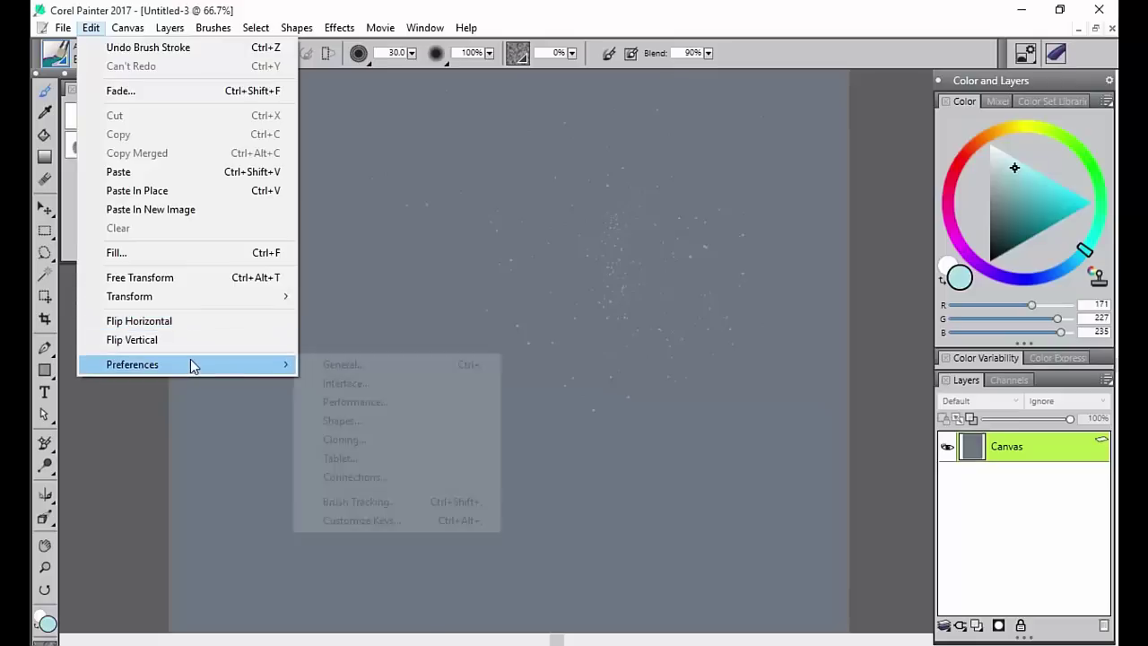
{"action": "left_click", "coordinate": [430, 504]}
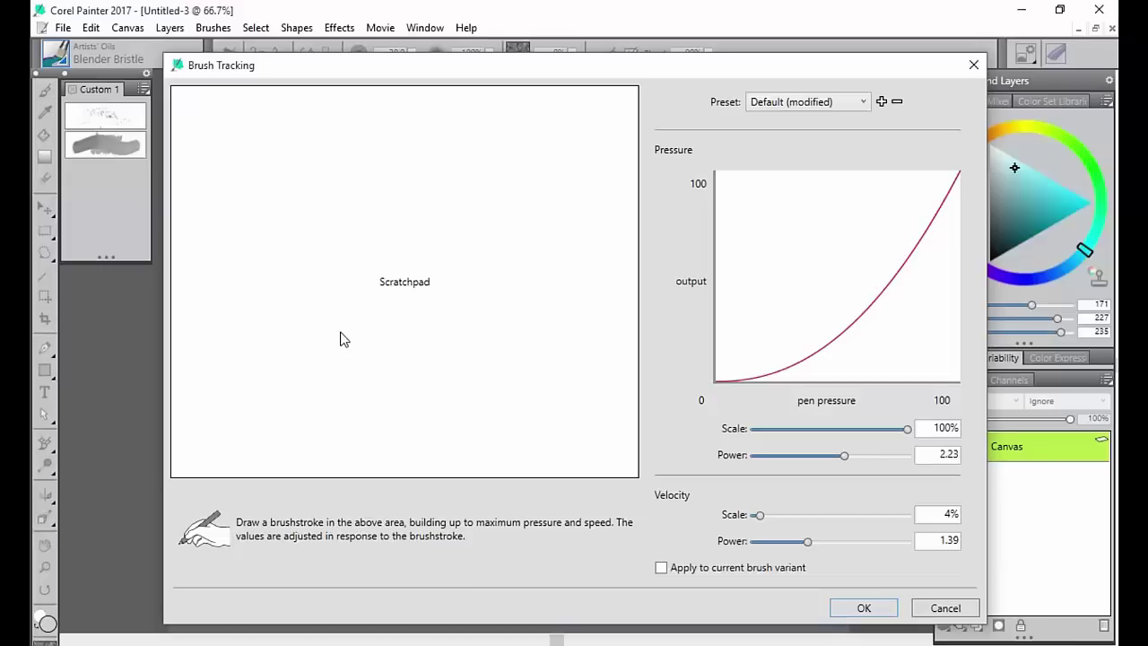
{"action": "mouse_move", "coordinate": [223, 286]}
{"action": "left_mouse_down"}
{"action": "mouse_move", "coordinate": [484, 443]}
{"action": "mouse_move", "coordinate": [554, 443]}
{"action": "left_mouse_up"}
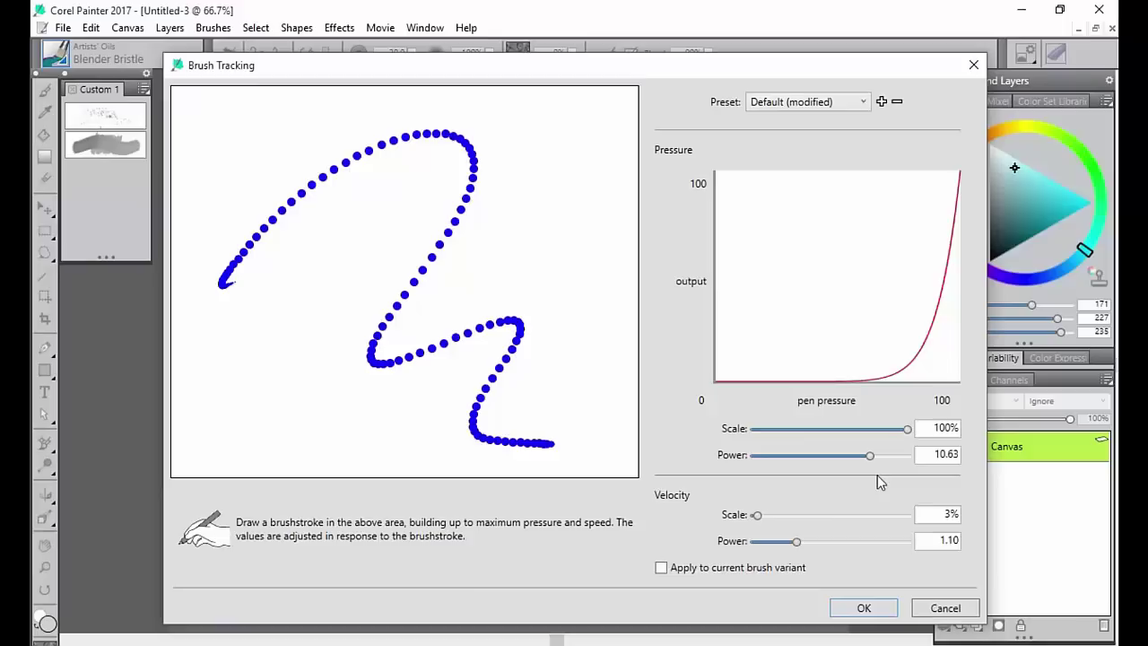
{"action": "left_click_drag", "start_coordinate": [221, 252], "coordinate": [551, 354]}
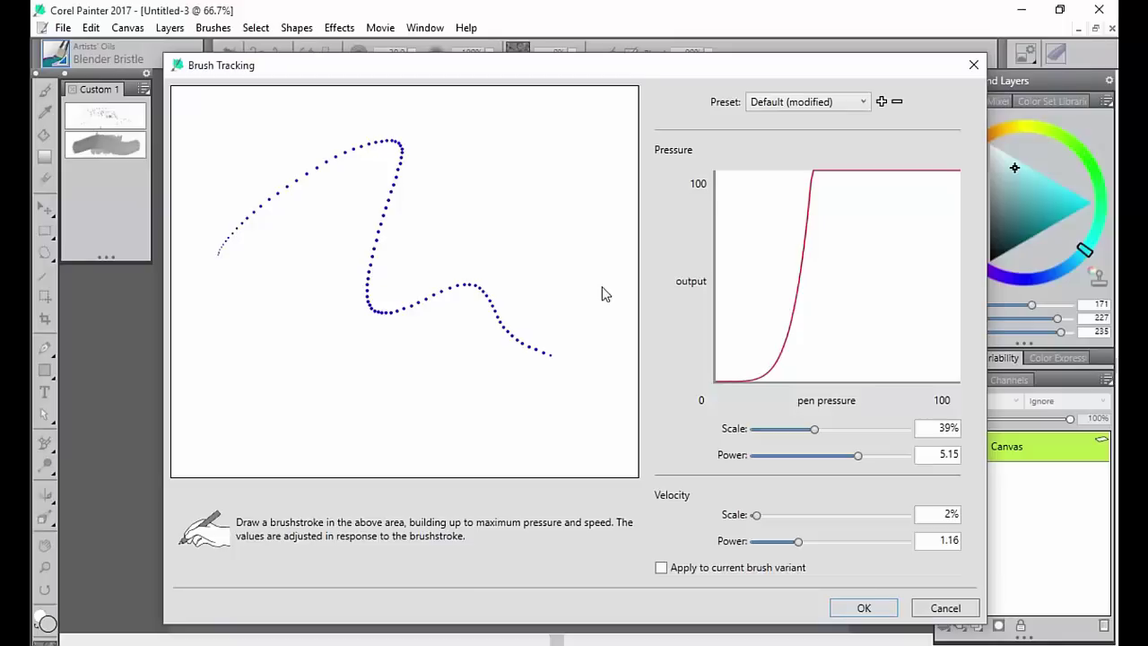
{"action": "left_click", "coordinate": [865, 608]}
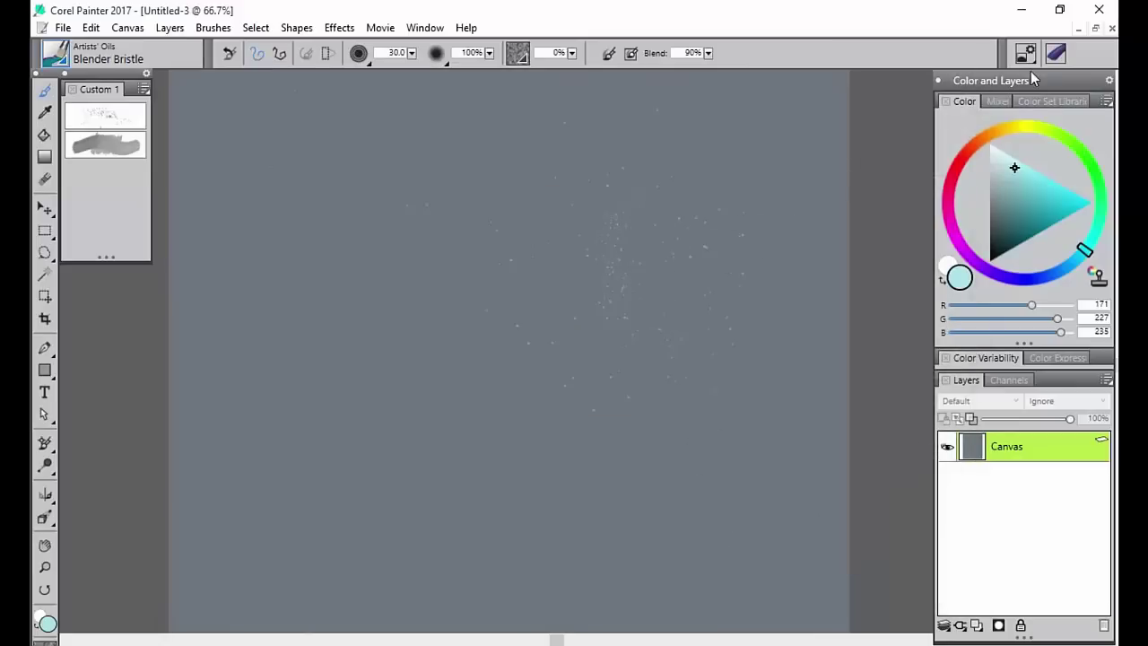
Locate the Brush Calibration entry among the brush control panels without opening it.
{"action": "left_click", "coordinate": [425, 28]}
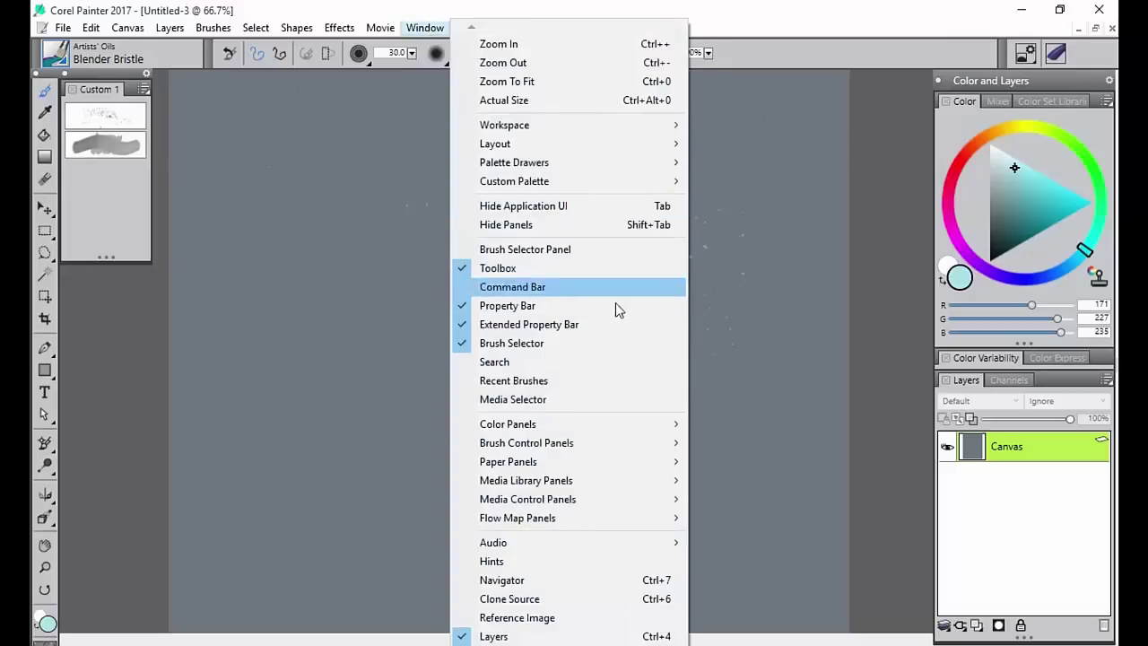
{"action": "mouse_move", "coordinate": [625, 451]}
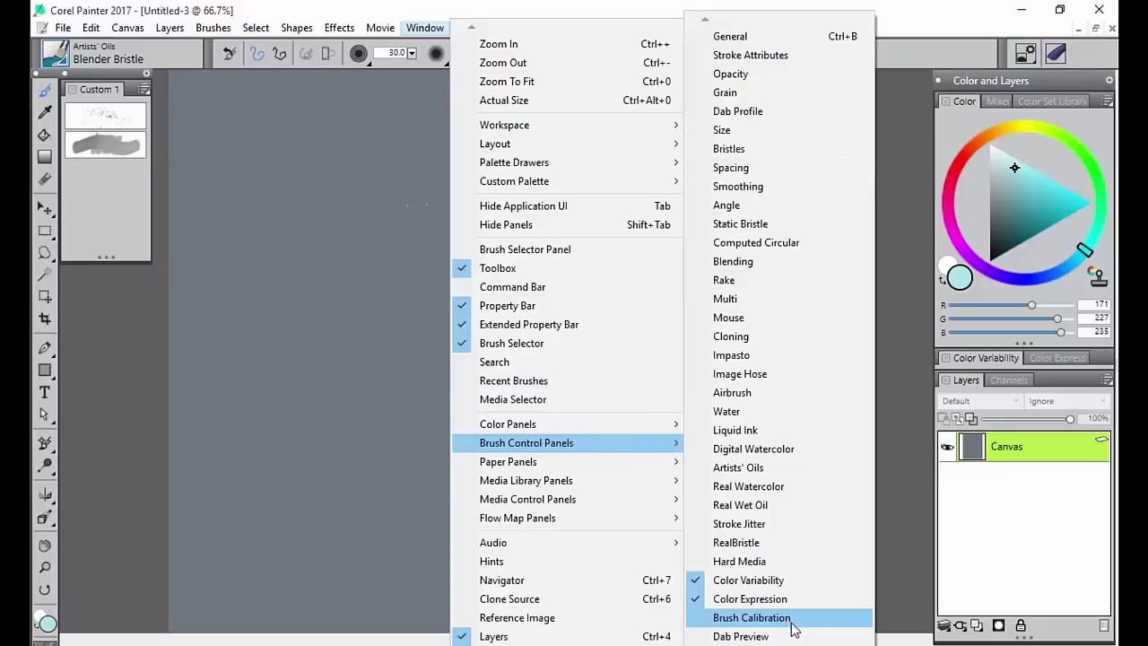
{"action": "left_click", "coordinate": [909, 565]}
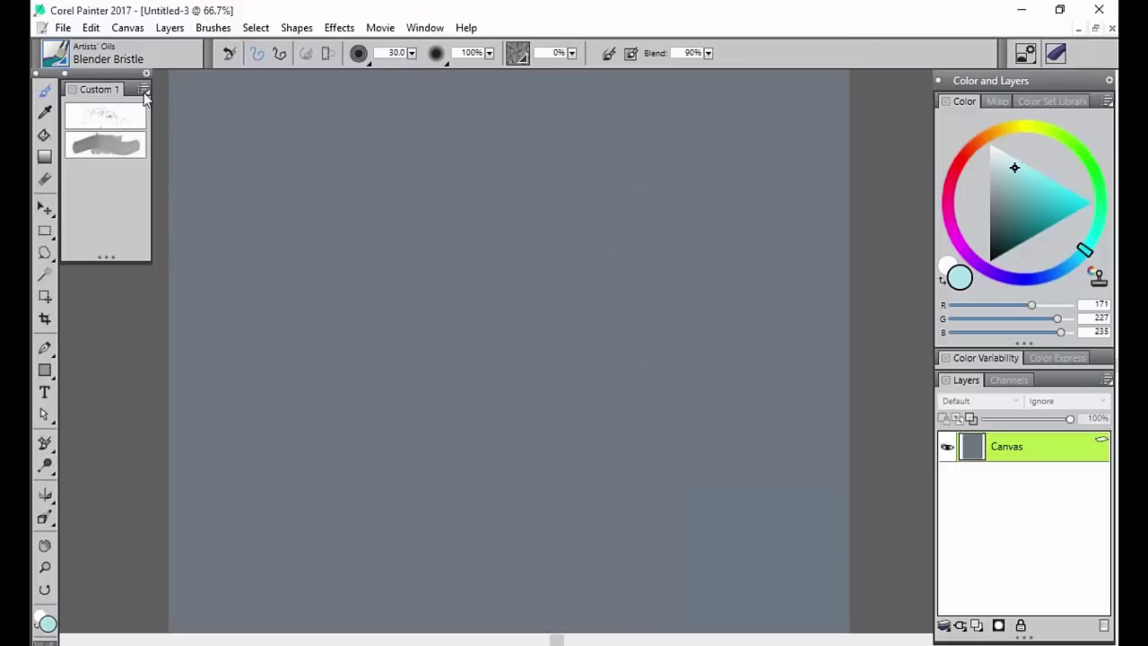
Examine the Sprinkle Airbrush's dab profiles and airbrush settings, then show the General brush controls panel over the canvas and close it.
{"action": "left_click", "coordinate": [1029, 57]}
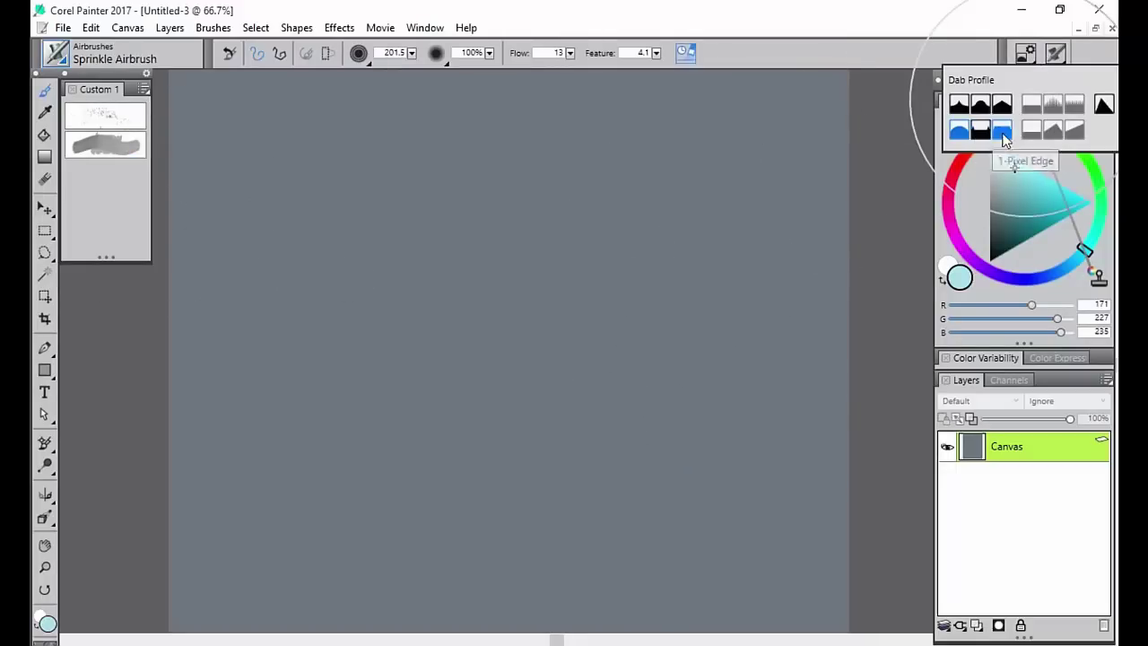
{"action": "left_click", "coordinate": [1056, 55]}
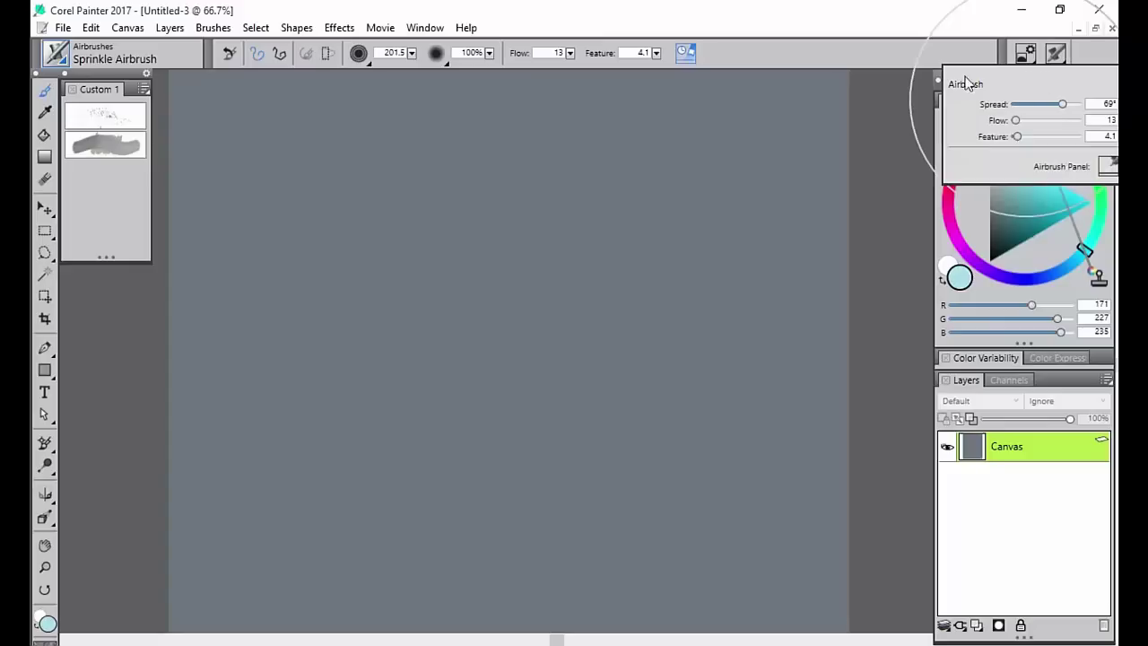
{"action": "left_click", "coordinate": [425, 28]}
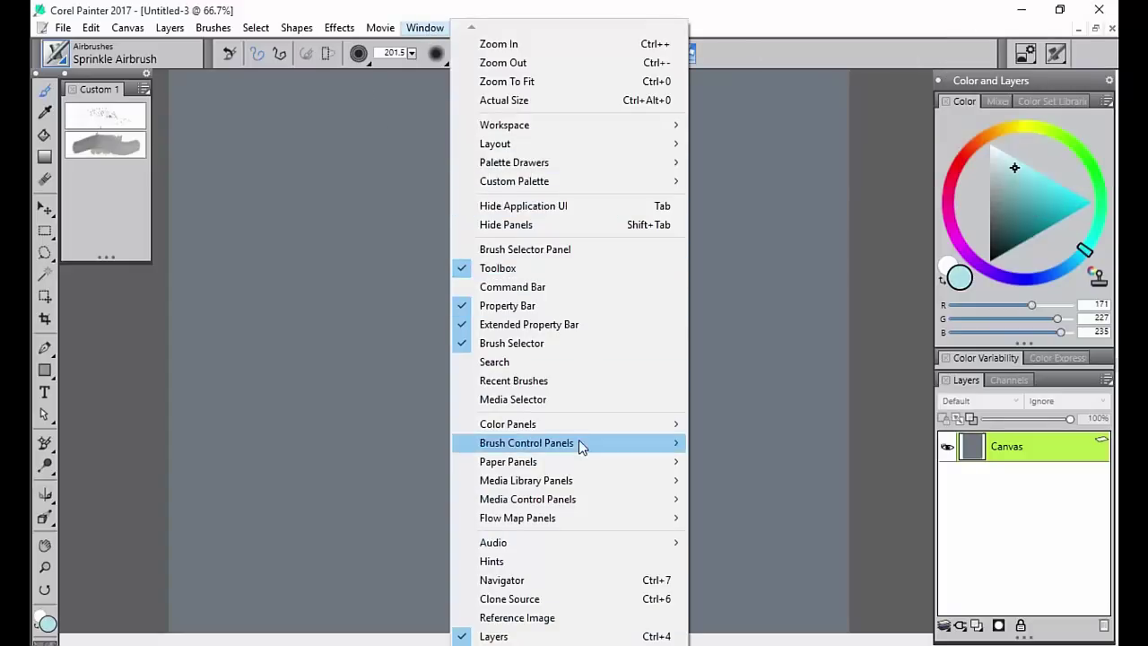
{"action": "mouse_move", "coordinate": [579, 442]}
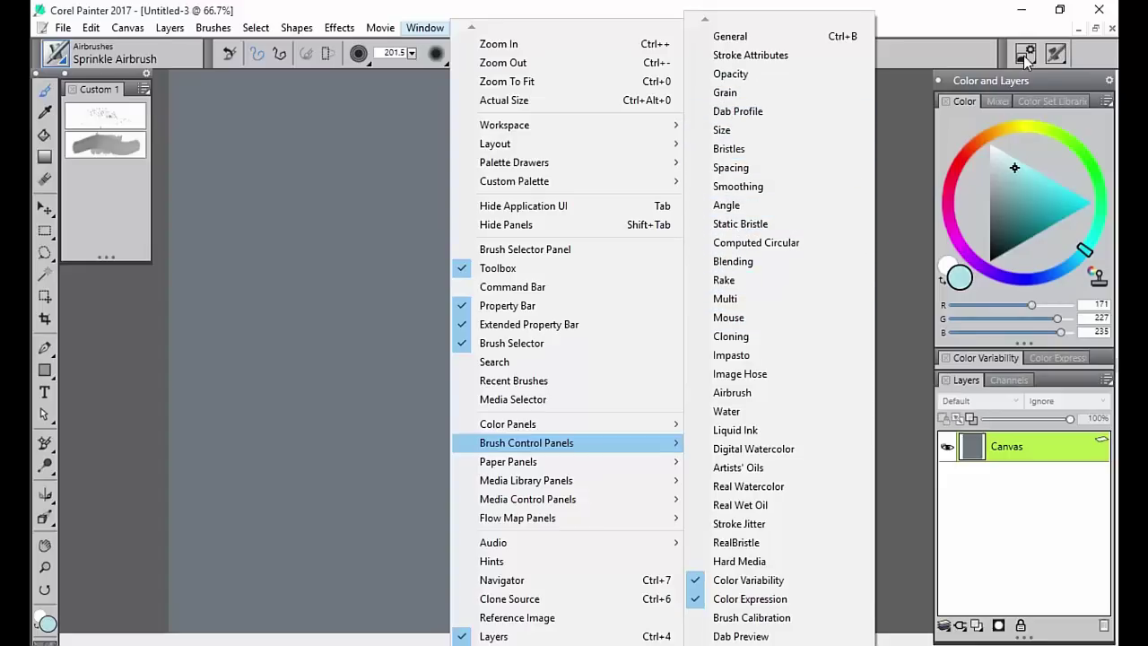
{"action": "mouse_move", "coordinate": [780, 643]}
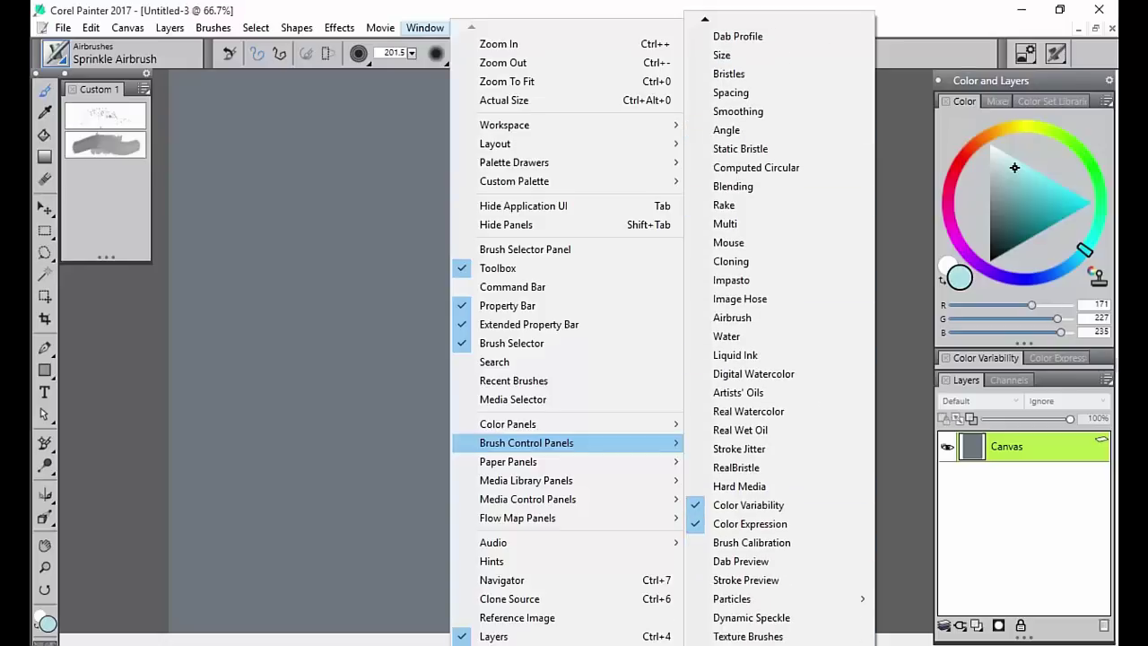
{"action": "scroll", "coordinate": [753, 36], "scroll_direction": "up", "scroll_amount": 4}
{"action": "left_click", "coordinate": [754, 39]}
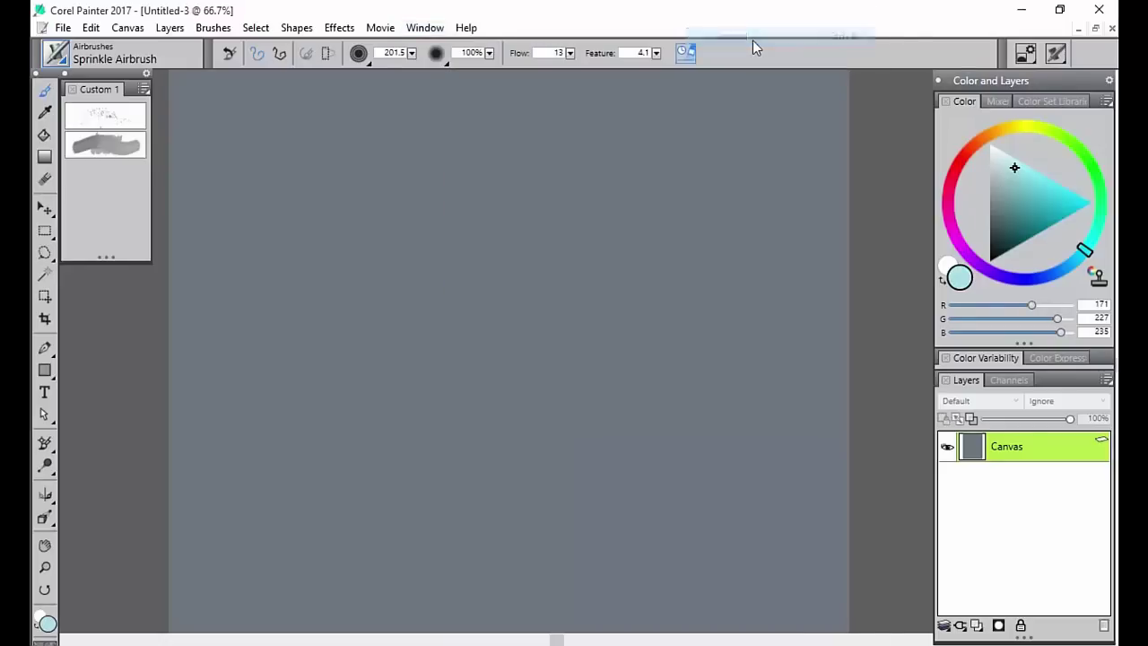
{"action": "left_click_drag", "start_coordinate": [865, 102], "coordinate": [724, 133]}
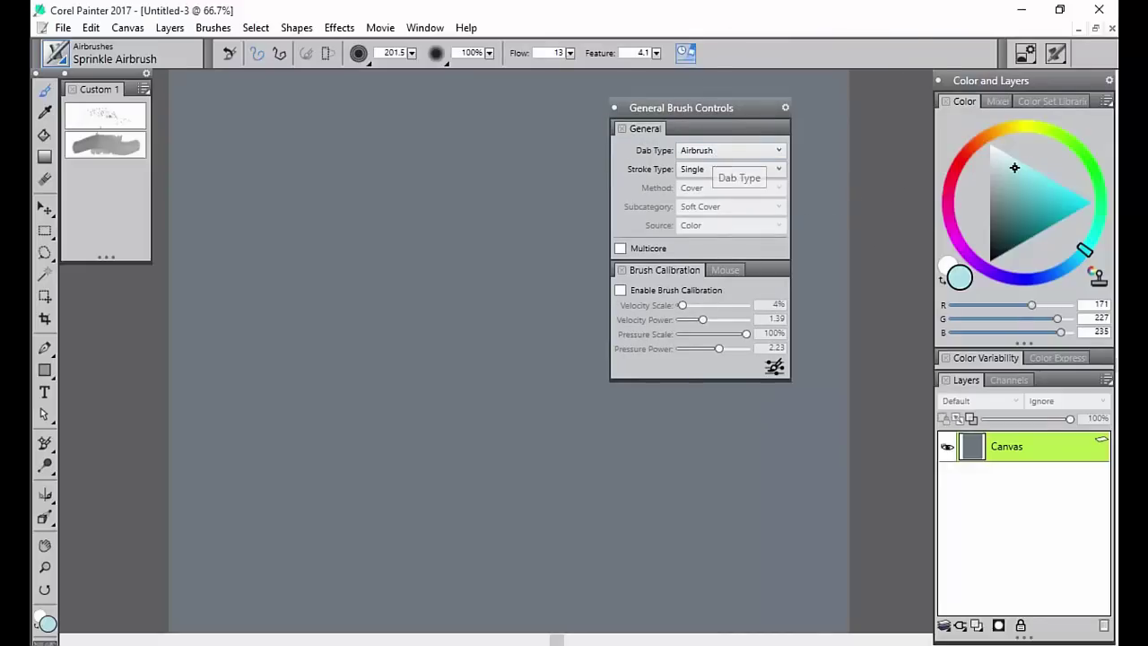
{"action": "left_click", "coordinate": [615, 108]}
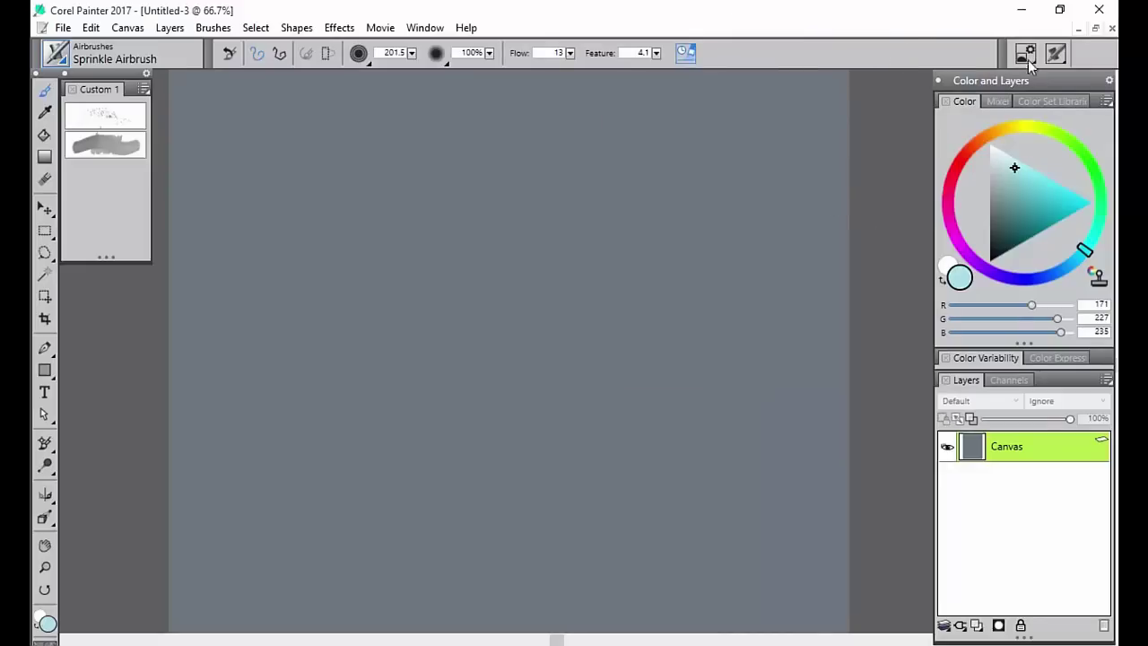
Spray a test stroke with the Sprinkle Airbrush, set its spread to 90°, and spray a second stroke at size 70.8.
{"action": "left_click", "coordinate": [1058, 58]}
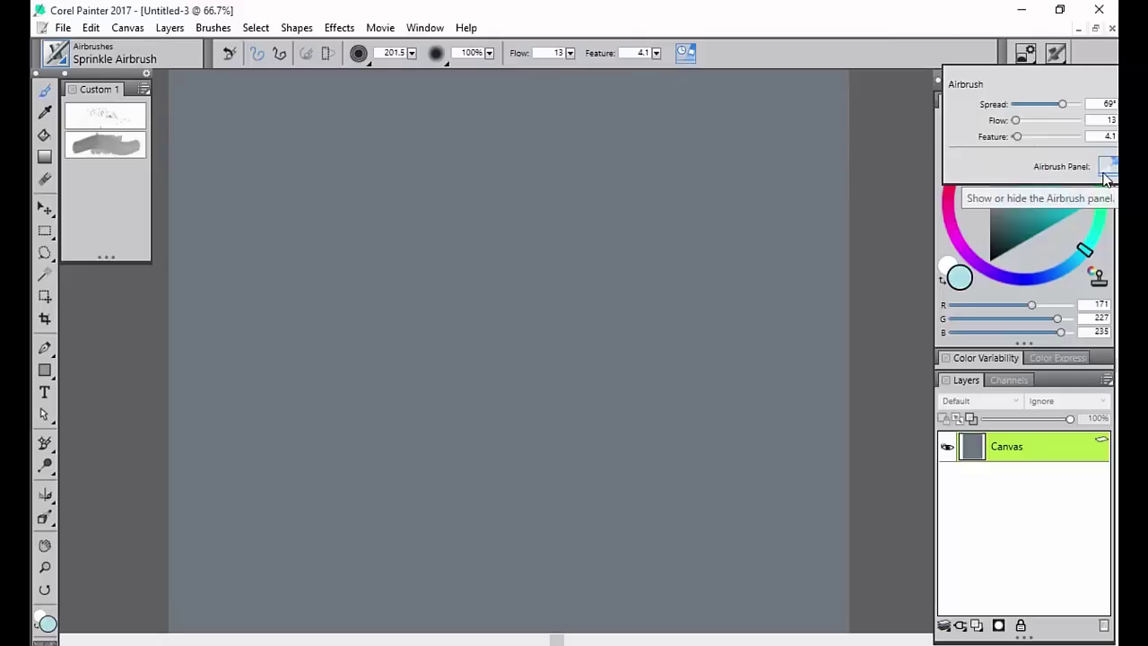
{"action": "mouse_move", "coordinate": [569, 229]}
{"action": "left_mouse_down"}
{"action": "mouse_move", "coordinate": [560, 287]}
{"action": "mouse_move", "coordinate": [567, 316]}
{"action": "left_mouse_up"}
{"action": "left_click", "coordinate": [1060, 59]}
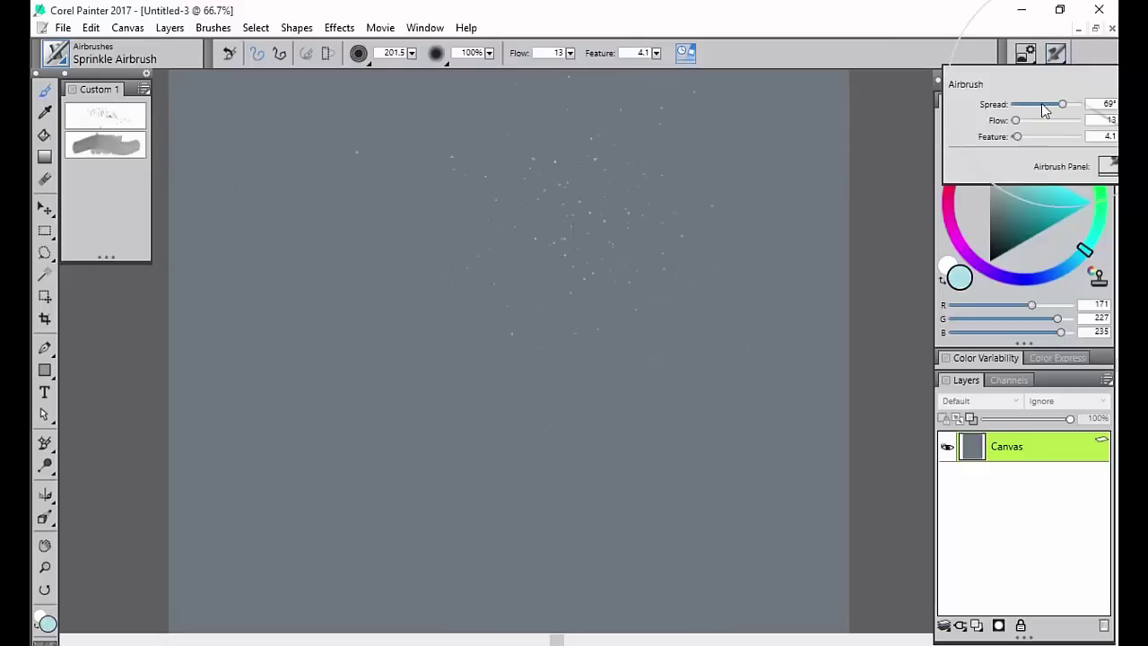
{"action": "left_click_drag", "start_coordinate": [1067, 105], "coordinate": [1076, 105]}
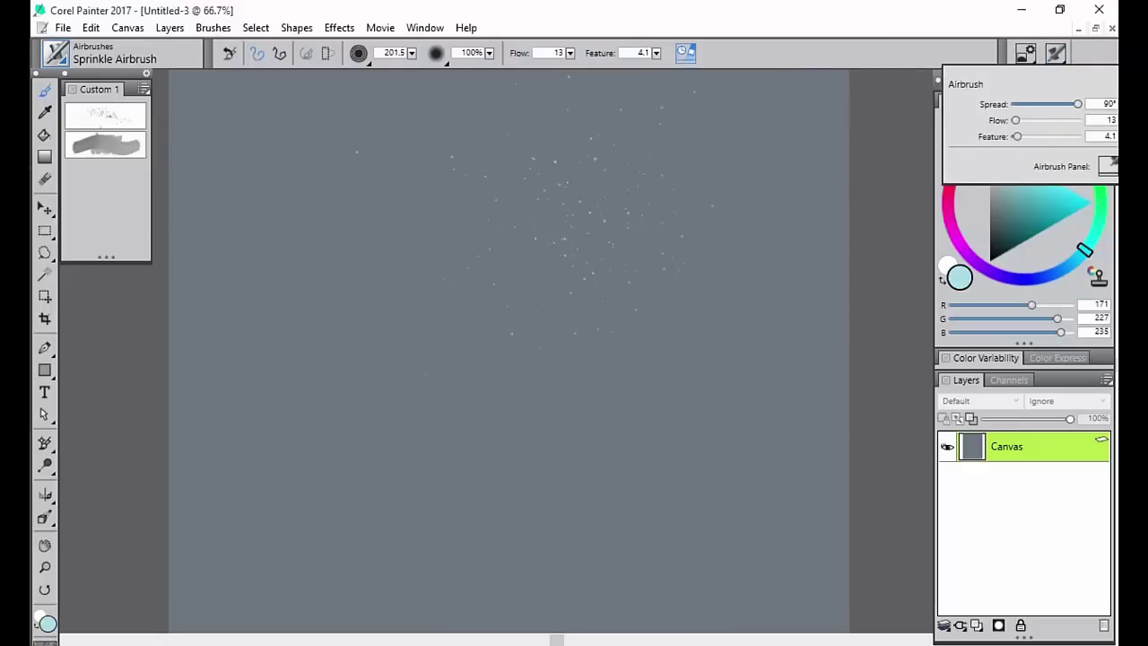
{"action": "mouse_move", "coordinate": [676, 340]}
{"action": "left_mouse_down", "text": "ctrl+alt"}
{"action": "mouse_move", "coordinate": [660, 429]}
{"action": "mouse_move", "coordinate": [635, 443]}
{"action": "mouse_move", "coordinate": [734, 283]}
{"action": "left_mouse_up", "text": "ctrl+alt"}
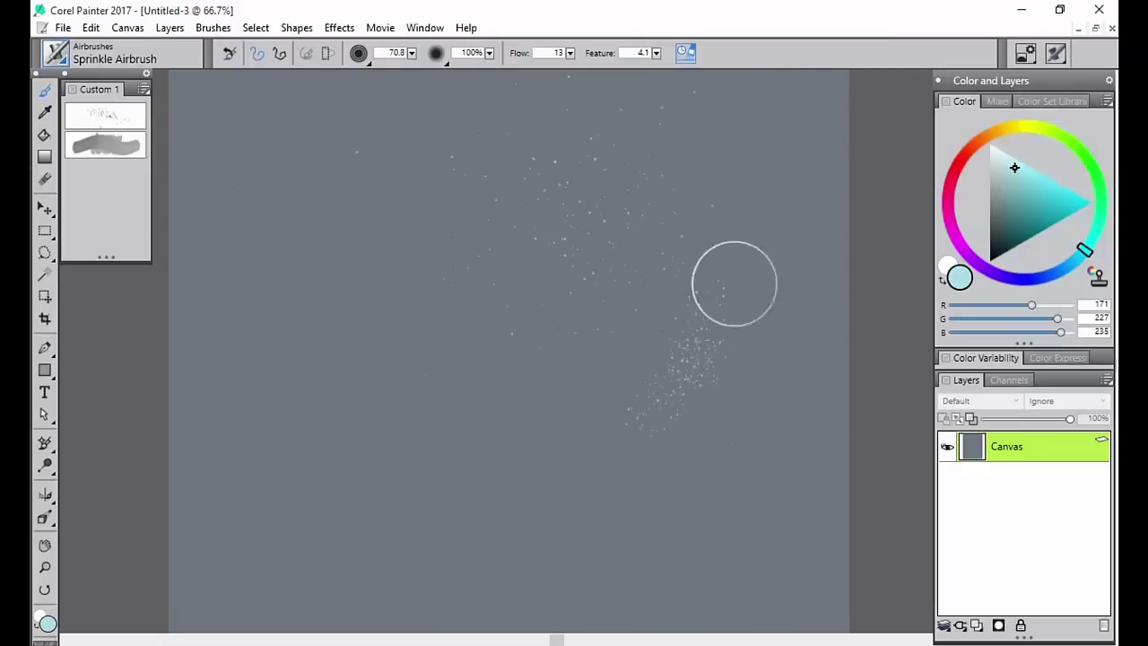
Set the airbrush flow to 564 and spray dense light cyan dabs and strokes across the middle of the canvas.
{"action": "left_click", "coordinate": [1063, 59]}
{"action": "left_click_drag", "start_coordinate": [1016, 122], "coordinate": [1046, 122]}
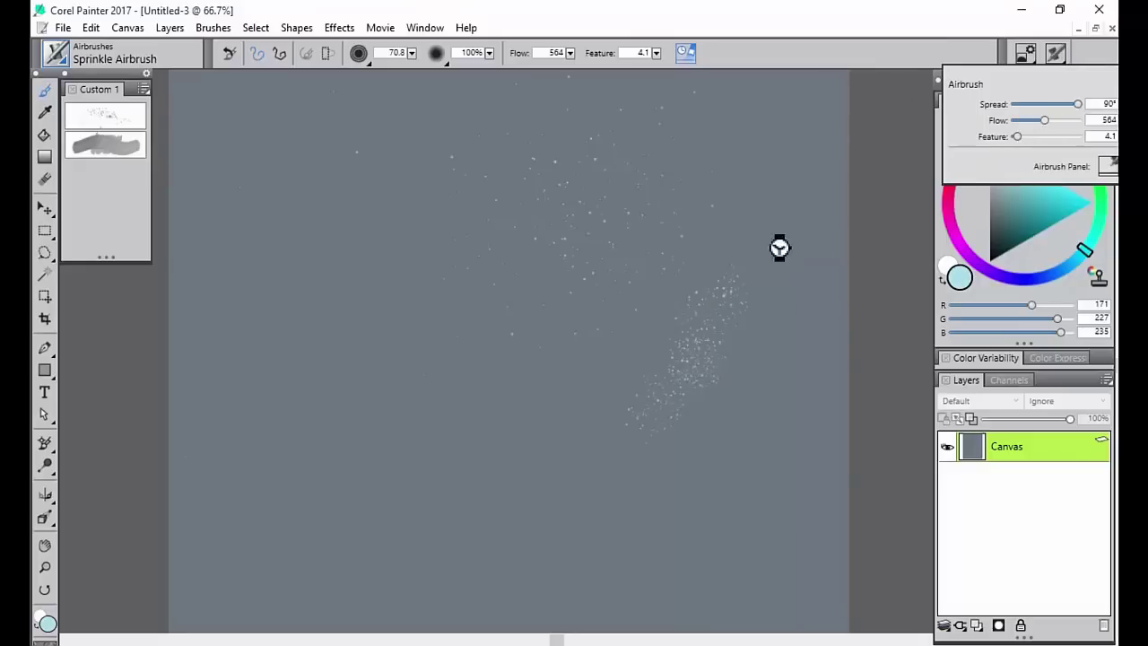
{"action": "left_click_drag", "start_coordinate": [774, 205], "coordinate": [702, 272]}
{"action": "left_click", "coordinate": [573, 369]}
{"action": "left_click_drag", "start_coordinate": [687, 331], "coordinate": [645, 387]}
{"action": "left_click", "coordinate": [548, 445]}
{"action": "left_click", "coordinate": [560, 307]}
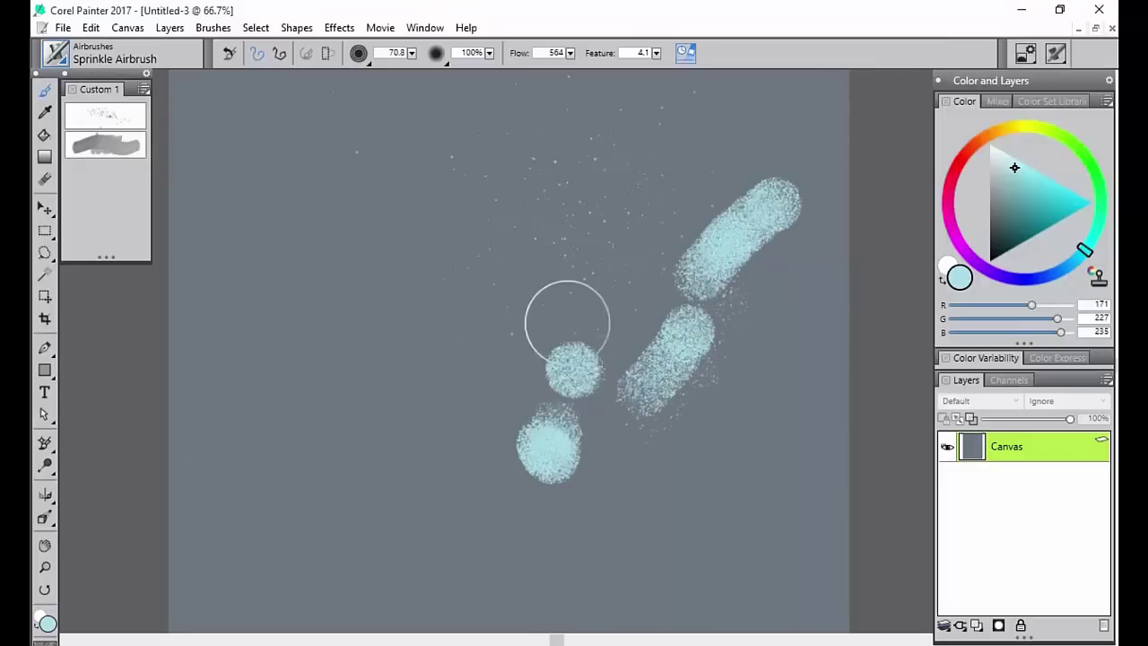
{"action": "left_click_drag", "start_coordinate": [462, 368], "coordinate": [509, 206]}
{"action": "mouse_move", "coordinate": [614, 164]}
{"action": "left_mouse_down"}
{"action": "mouse_move", "coordinate": [643, 196]}
{"action": "mouse_move", "coordinate": [633, 377]}
{"action": "mouse_move", "coordinate": [537, 445]}
{"action": "mouse_move", "coordinate": [529, 508]}
{"action": "mouse_move", "coordinate": [630, 446]}
{"action": "left_mouse_up"}
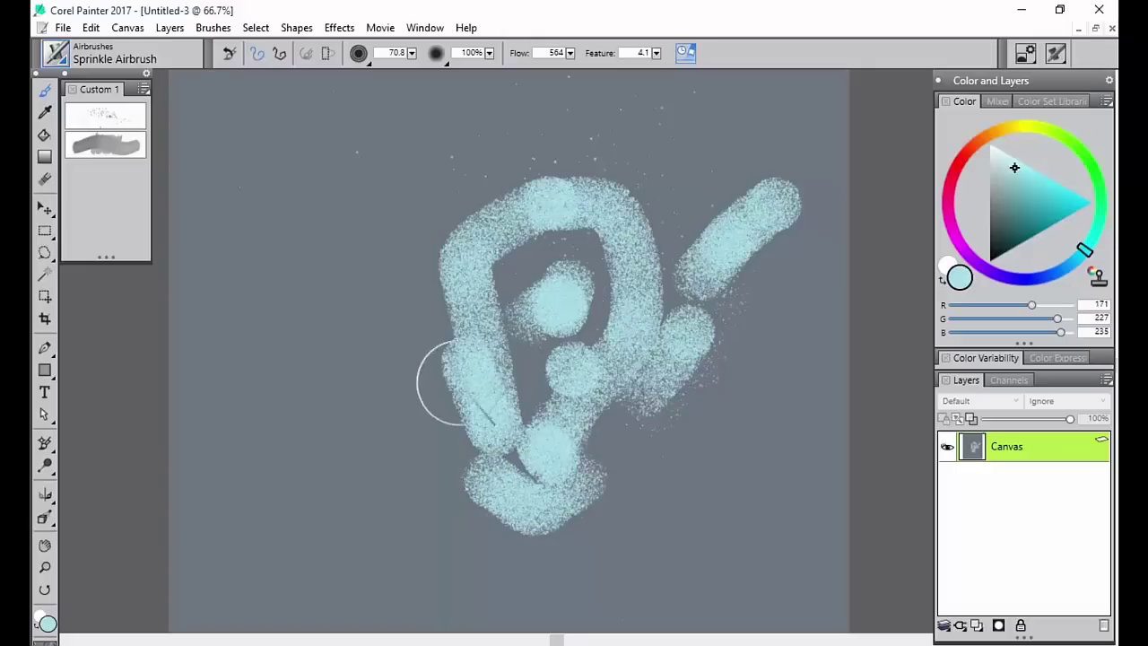
{"action": "mouse_move", "coordinate": [448, 384]}
{"action": "left_mouse_down"}
{"action": "mouse_move", "coordinate": [470, 440]}
{"action": "mouse_move", "coordinate": [391, 483]}
{"action": "mouse_move", "coordinate": [439, 478]}
{"action": "mouse_move", "coordinate": [417, 503]}
{"action": "mouse_move", "coordinate": [583, 511]}
{"action": "mouse_move", "coordinate": [598, 424]}
{"action": "mouse_move", "coordinate": [672, 495]}
{"action": "mouse_move", "coordinate": [652, 441]}
{"action": "mouse_move", "coordinate": [711, 365]}
{"action": "mouse_move", "coordinate": [661, 325]}
{"action": "mouse_move", "coordinate": [702, 451]}
{"action": "mouse_move", "coordinate": [592, 535]}
{"action": "left_mouse_up"}
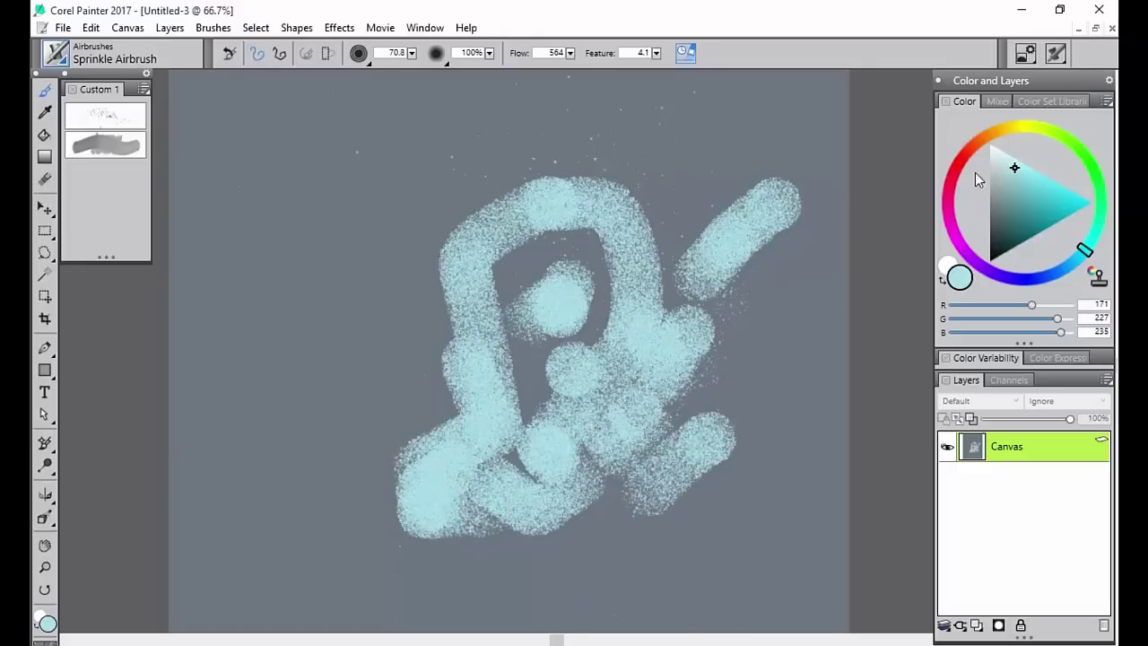
Pick a dark grey (RGB 101, 115, 117) and spray it over the upper part of the cyan strokes.
{"action": "left_click", "coordinate": [996, 211]}
{"action": "mouse_move", "coordinate": [525, 256]}
{"action": "left_mouse_down"}
{"action": "mouse_move", "coordinate": [591, 265]}
{"action": "mouse_move", "coordinate": [596, 211]}
{"action": "left_mouse_up"}
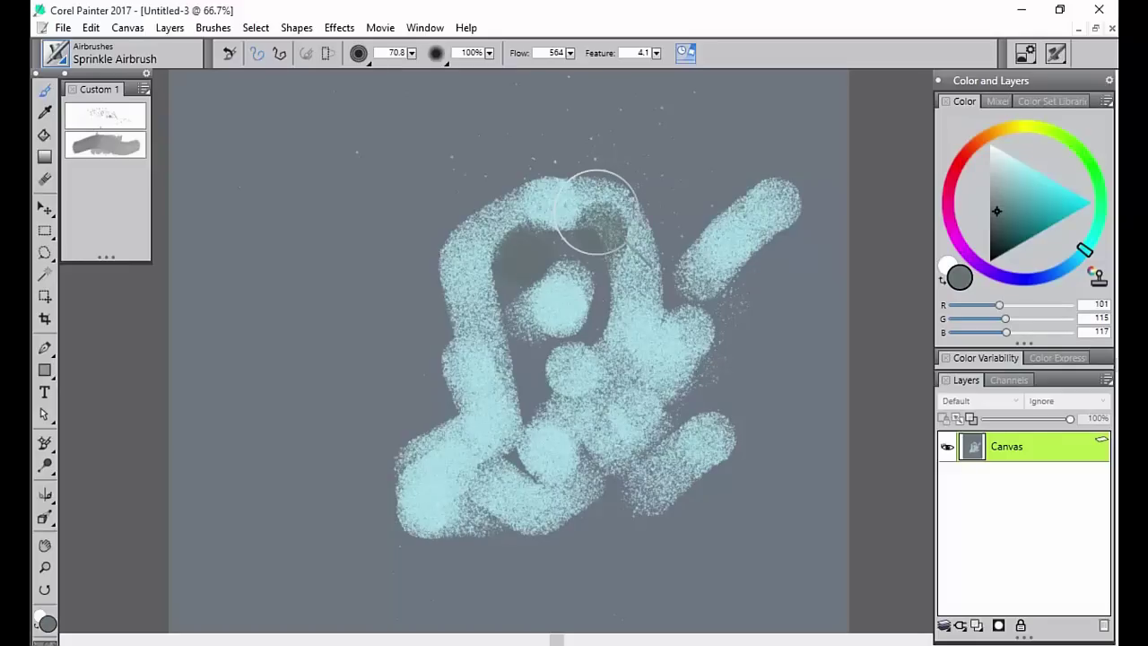
Restore the Sprinkle Airbrush to its default variant, spray a test stroke beside the cyan shape, and pick light cyan (RGB 178, 246, 255).
{"action": "left_click", "coordinate": [212, 28]}
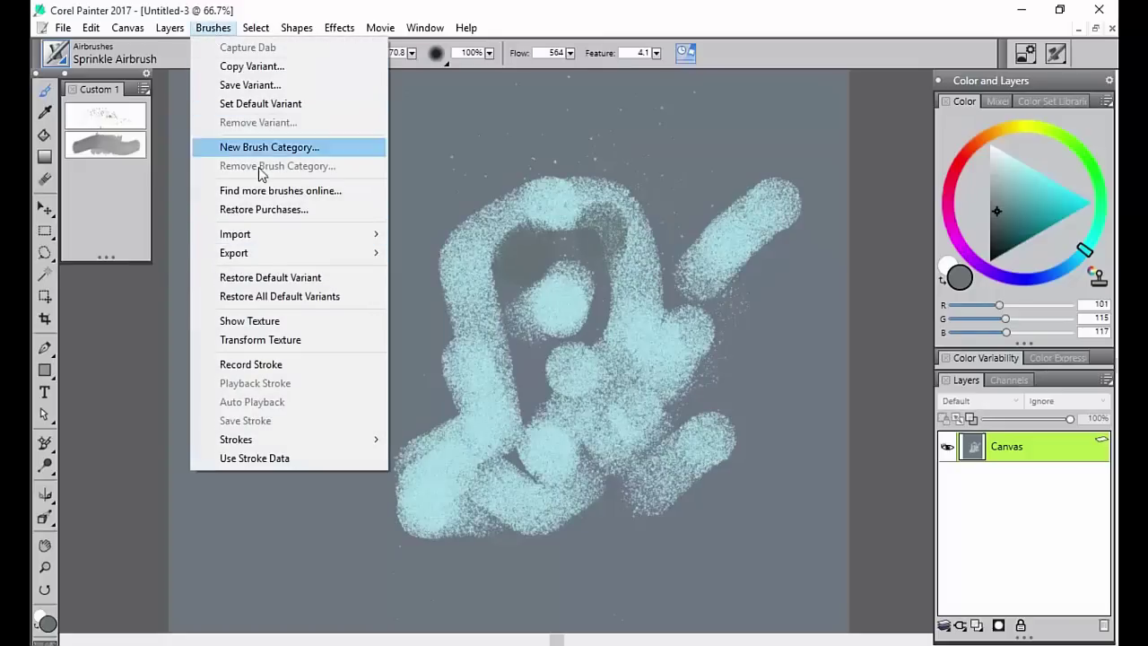
{"action": "left_click", "coordinate": [324, 284]}
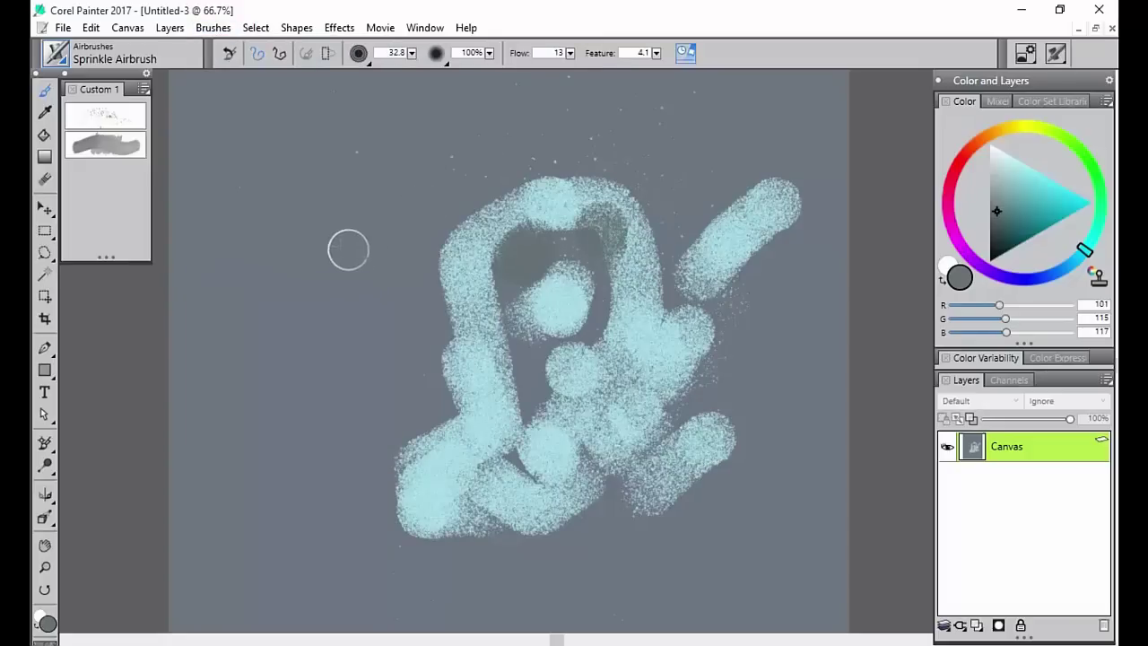
{"action": "mouse_move", "coordinate": [364, 237]}
{"action": "left_mouse_down"}
{"action": "mouse_move", "coordinate": [421, 259]}
{"action": "mouse_move", "coordinate": [433, 295]}
{"action": "mouse_move", "coordinate": [482, 339]}
{"action": "left_mouse_up"}
{"action": "left_click", "coordinate": [1019, 162]}
Examine the brush import options and the Airbrushes category of the brush library without importing or choosing a brush.
{"action": "left_click", "coordinate": [212, 28]}
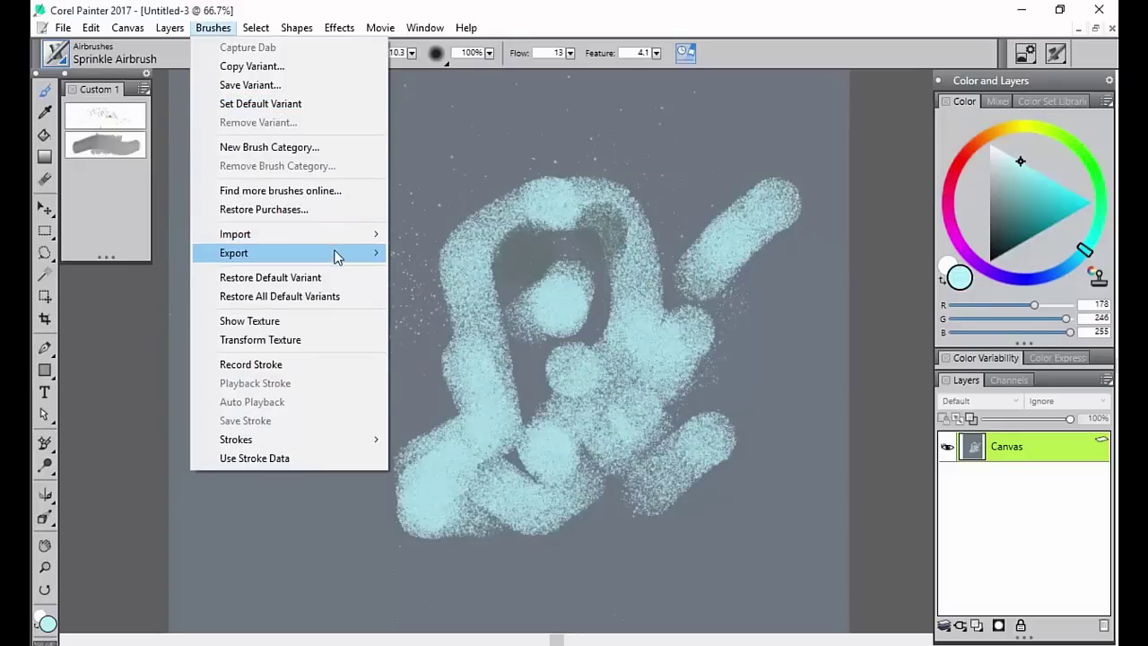
{"action": "mouse_move", "coordinate": [335, 238]}
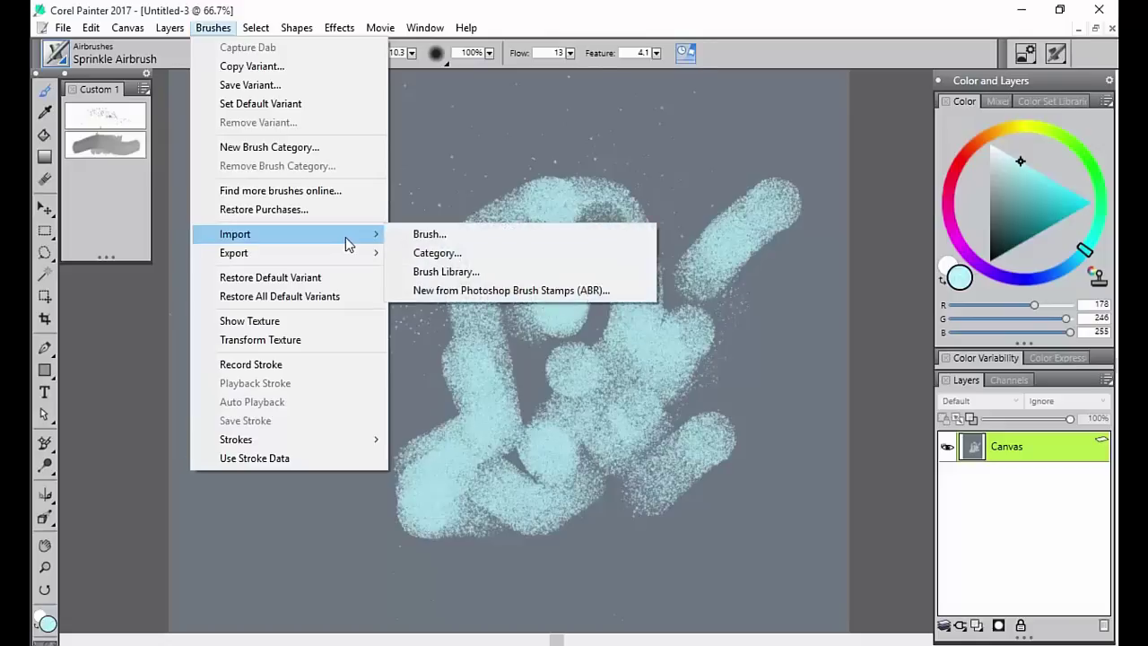
{"action": "left_click", "coordinate": [491, 177]}
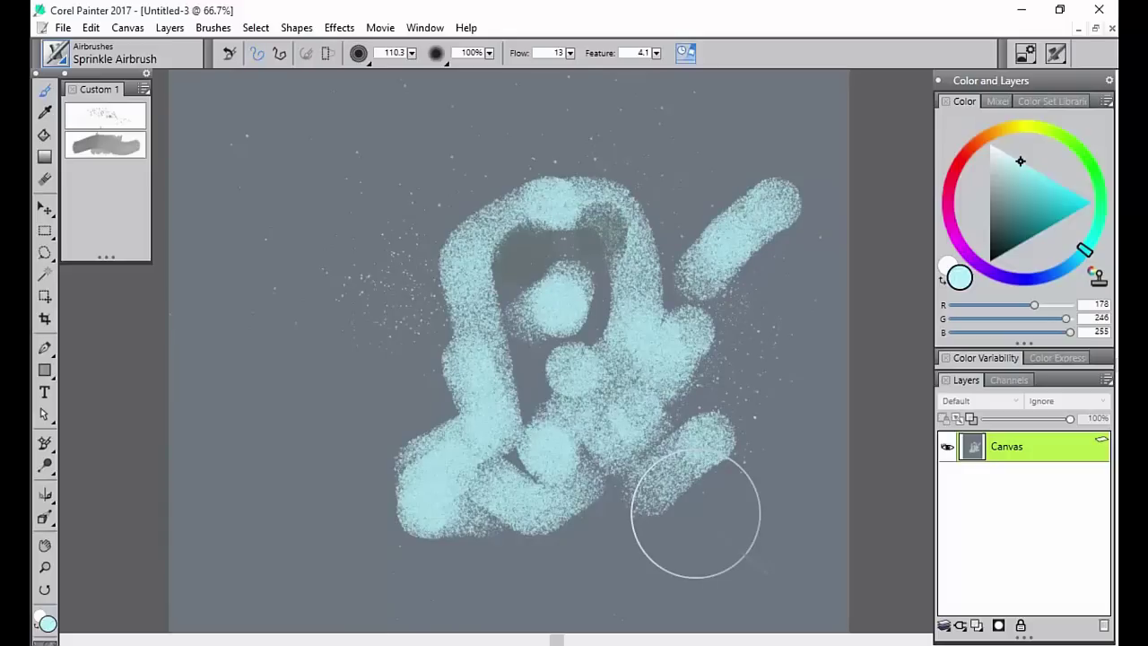
{"action": "left_click", "coordinate": [56, 53]}
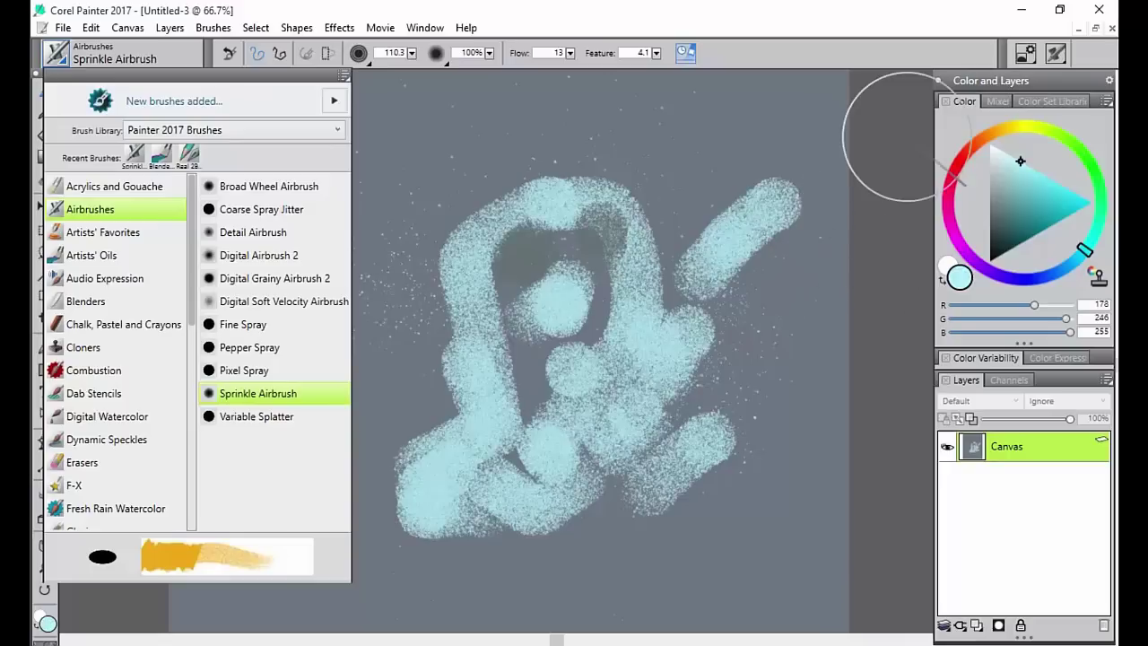
{"action": "left_click", "coordinate": [785, 258]}
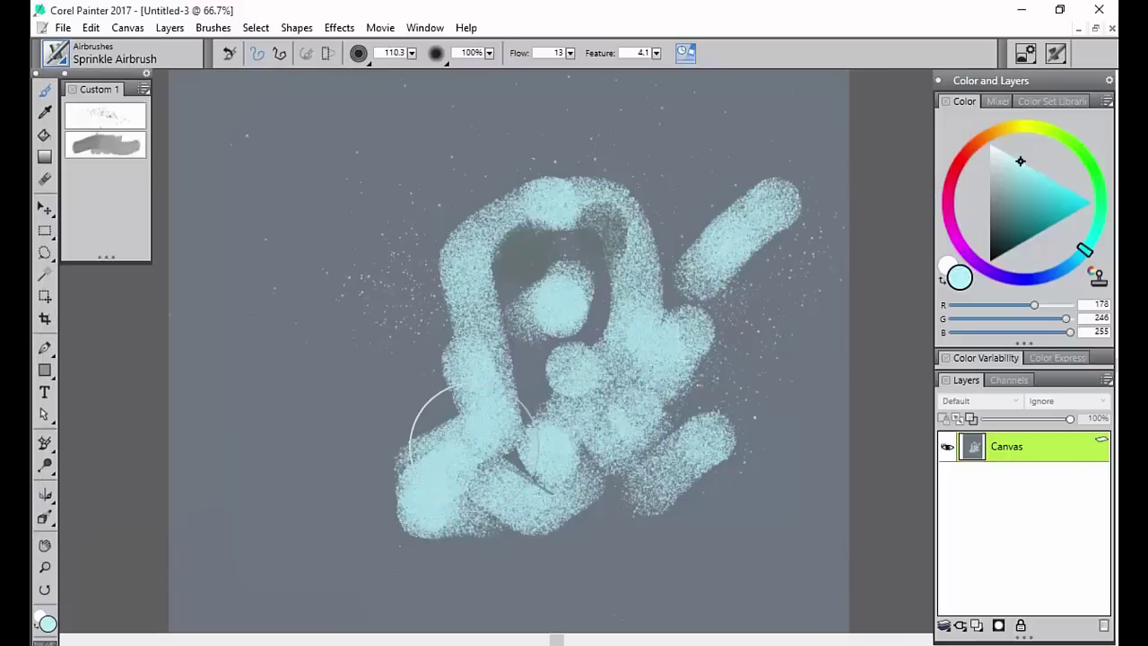